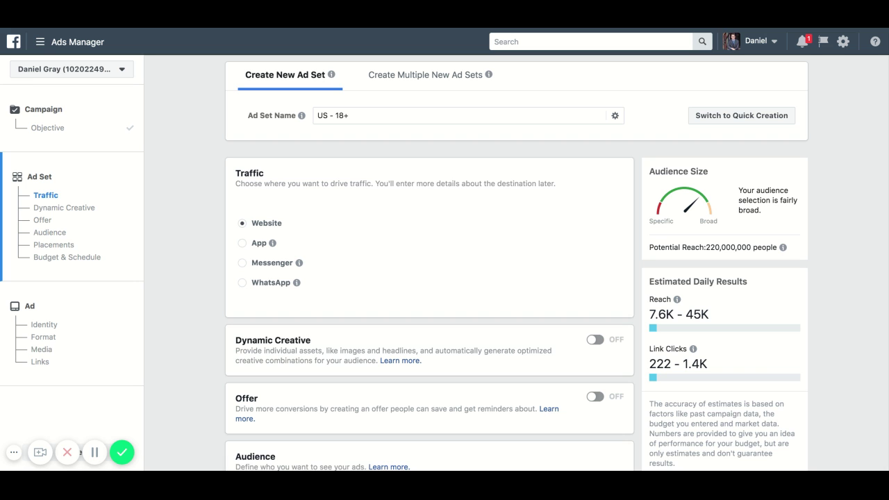
- Rename the ad set from 'US - 18+' to '123 main st'
scroll(332, 247, "down", 5)
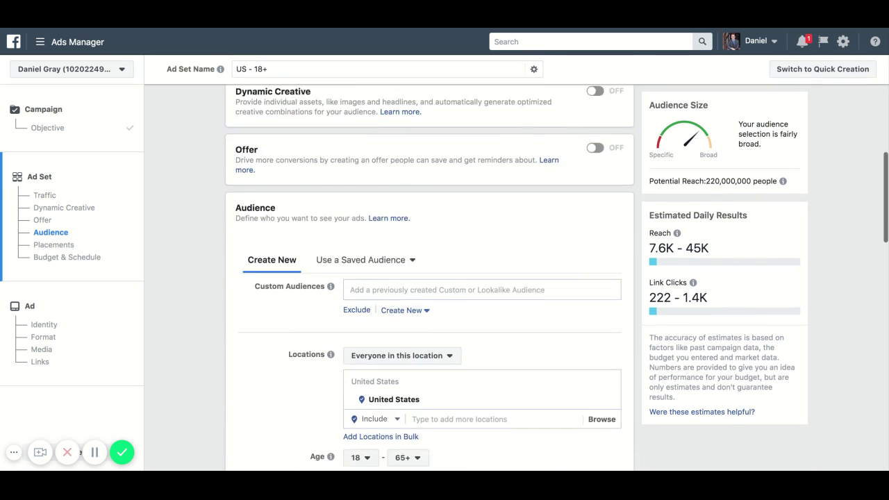
scroll(291, 236, "down", 5)
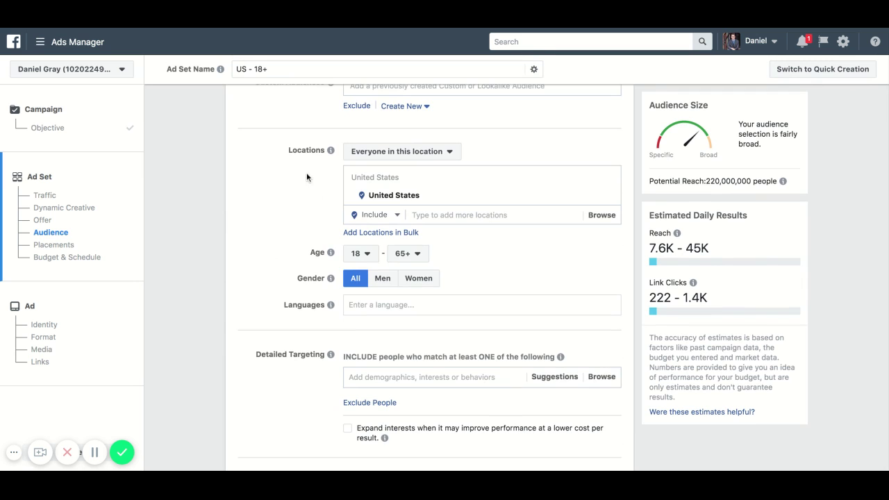
scroll(239, 203, "down", 10)
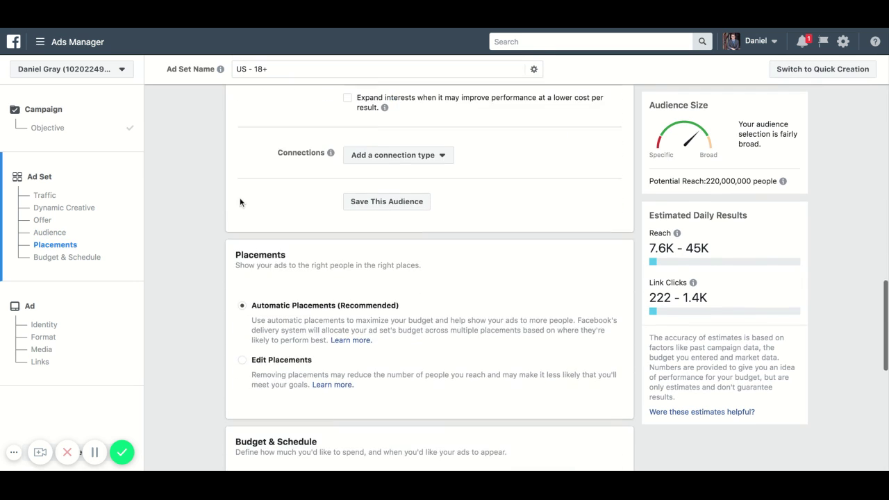
scroll(218, 228, "down", 2)
scroll(219, 239, "down", 3)
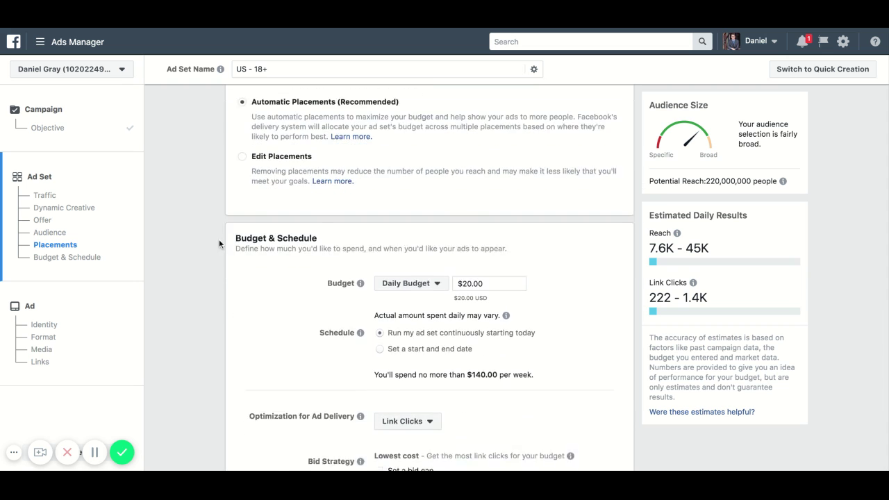
scroll(225, 335, "up", 20)
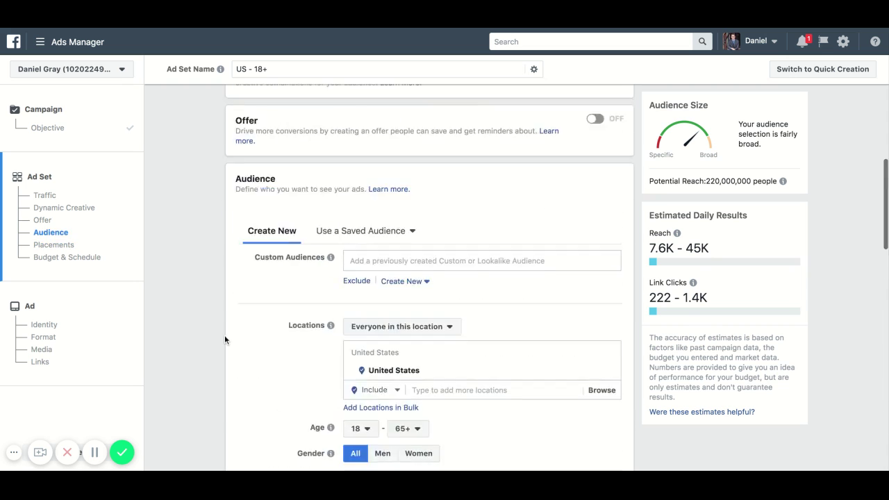
scroll(225, 335, "down", 1)
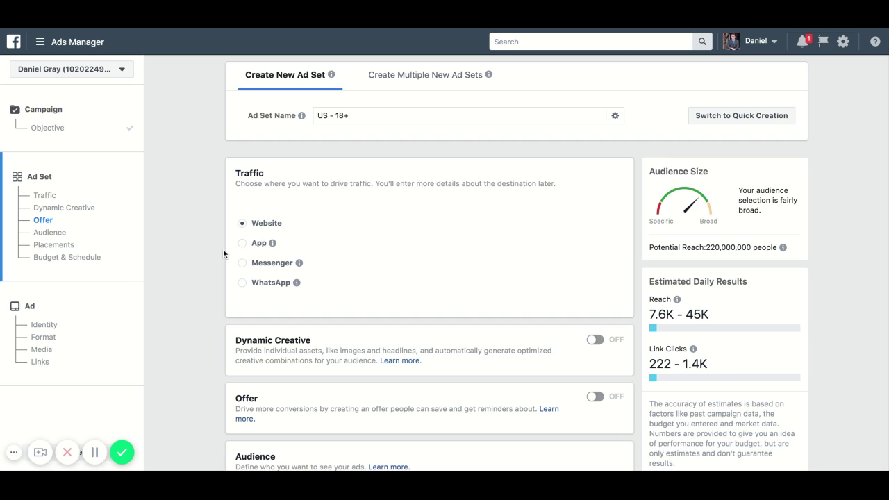
mouse_move(301, 115)
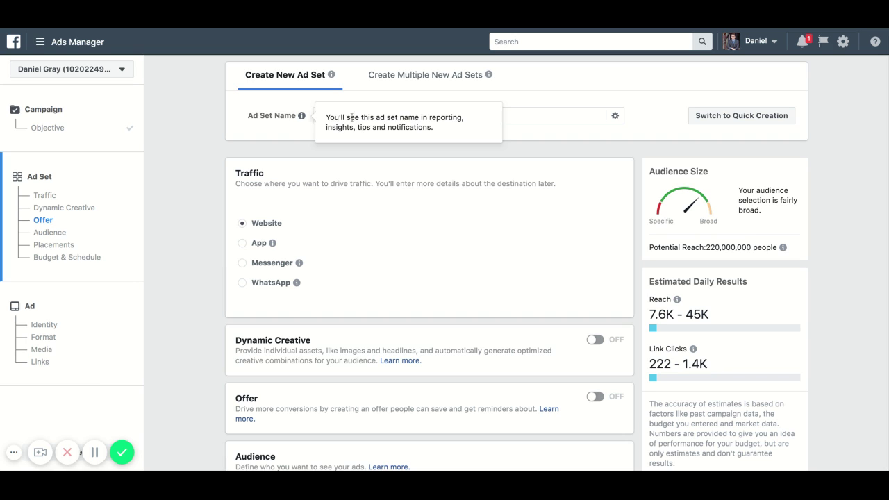
triple_click(360, 117)
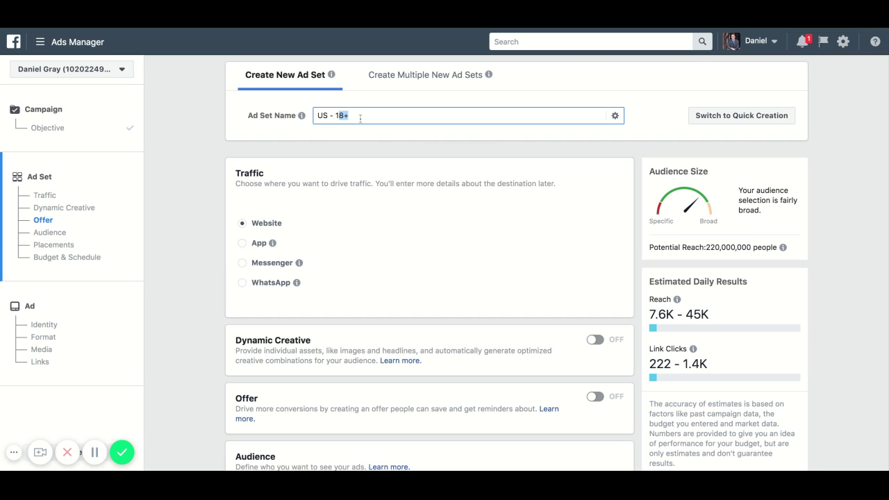
key("BackSpace")
type("2")
key("BackSpace")
type("123 main st")
left_click(348, 146)
- Scroll down to the Audience section of the ad set
scroll(221, 206, "down", 2)
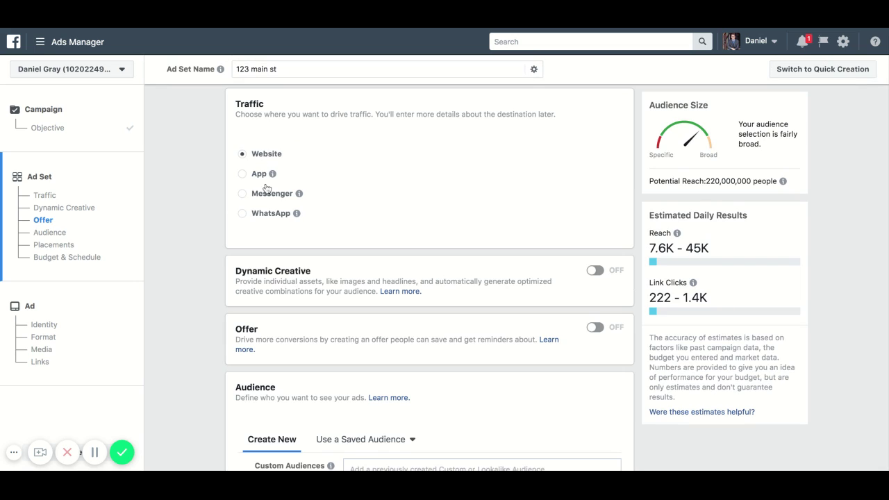
scroll(337, 184, "down", 3)
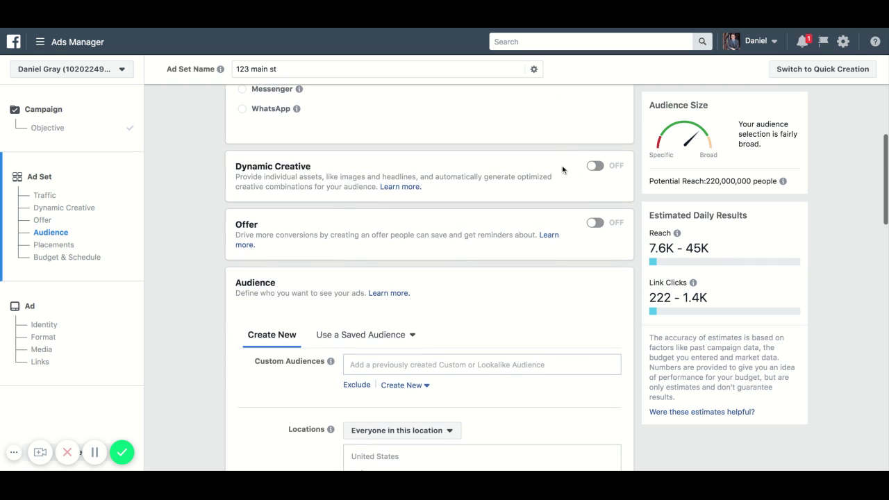
scroll(562, 169, "down", 1)
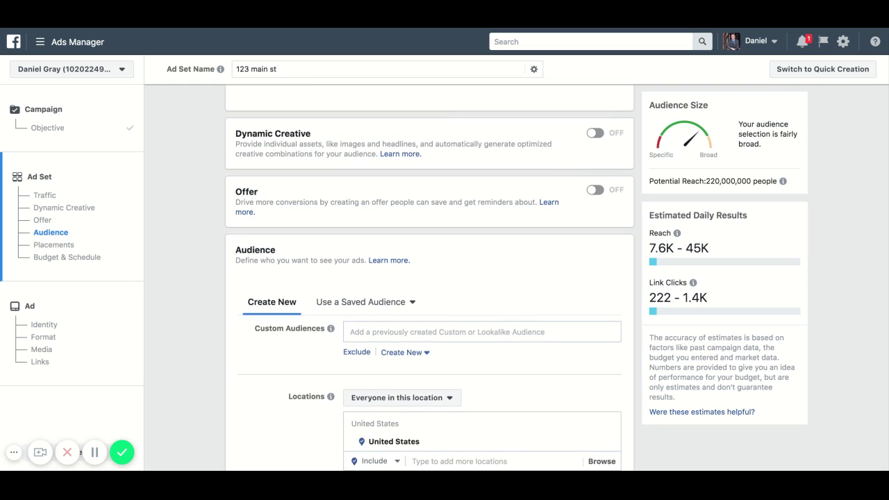
scroll(546, 174, "down", 1)
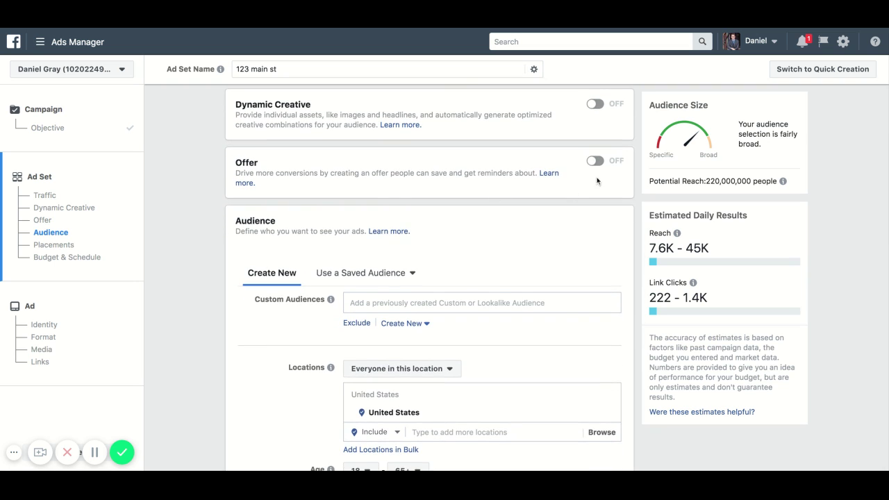
scroll(572, 184, "down", 2)
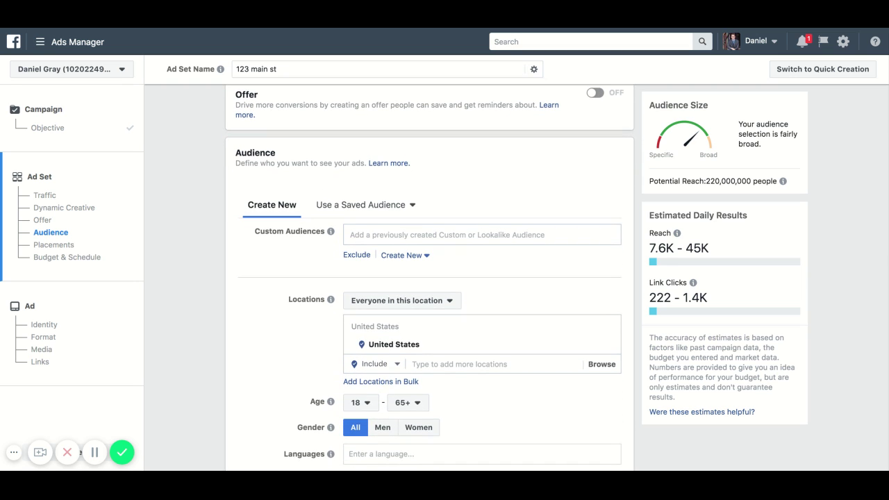
scroll(430, 274, "down", 1)
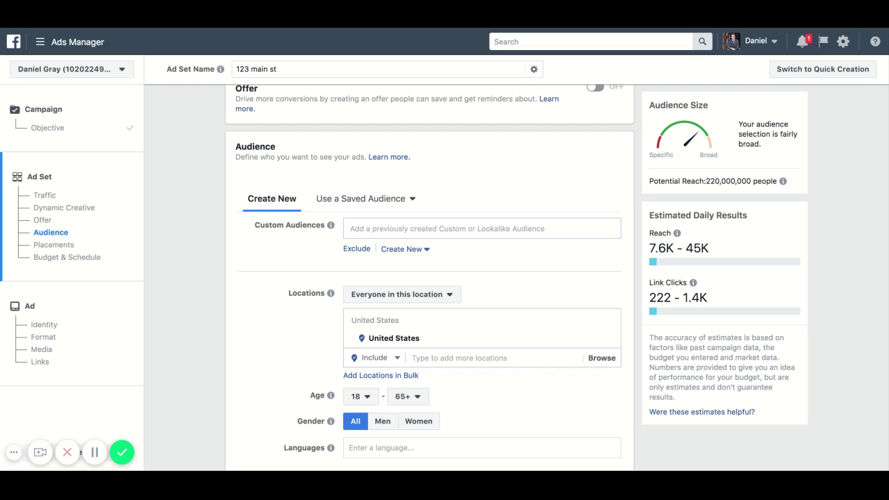
scroll(430, 278, "down", 3)
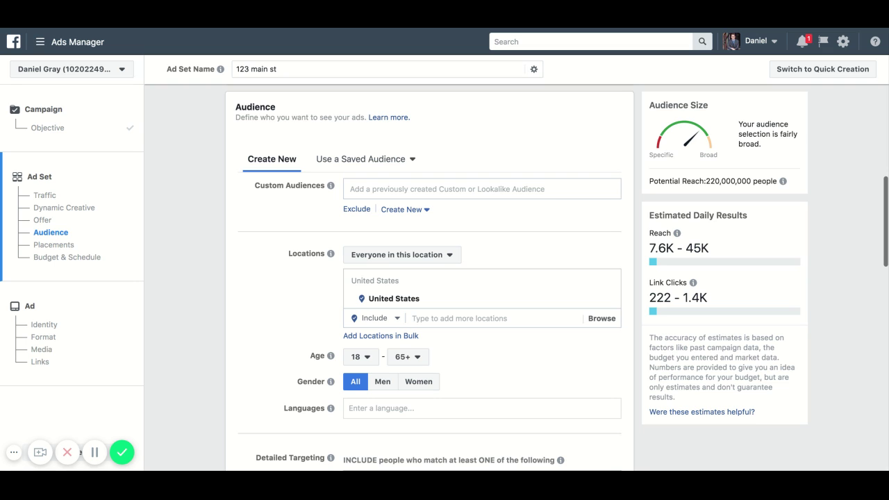
scroll(353, 250, "down", 1)
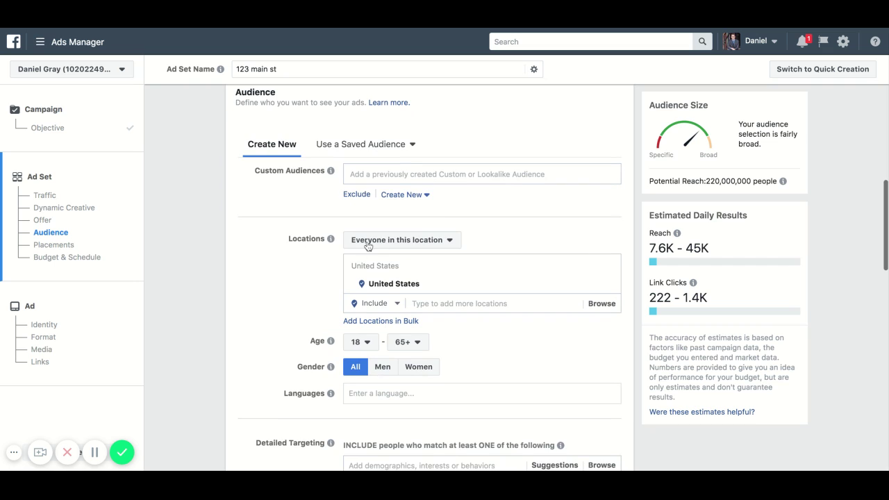
mouse_move(323, 240)
scroll(323, 240, "down", 2)
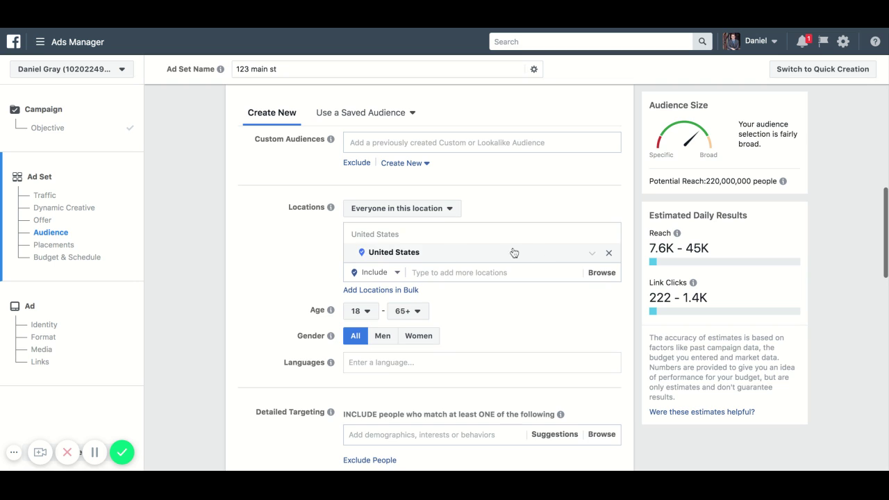
- Replace United States with Houston, Texas as the target location
left_click(608, 254)
scroll(345, 297, "down", 1)
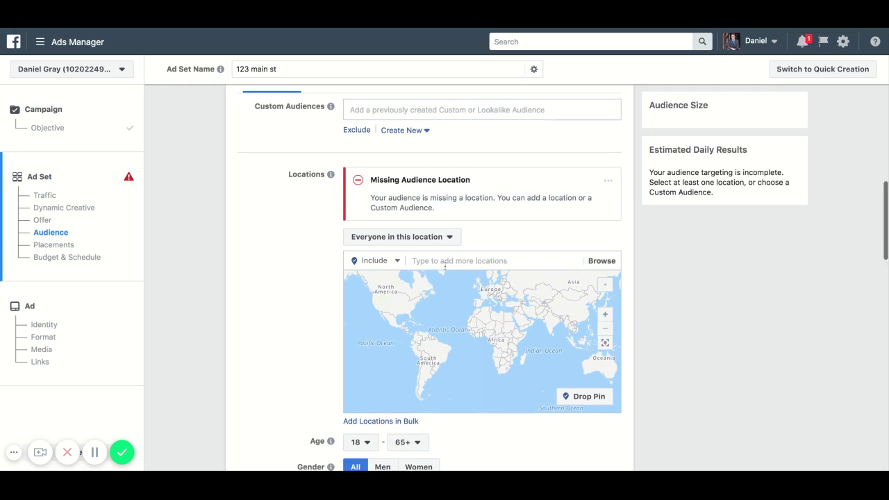
left_click(459, 262)
type("san diego")
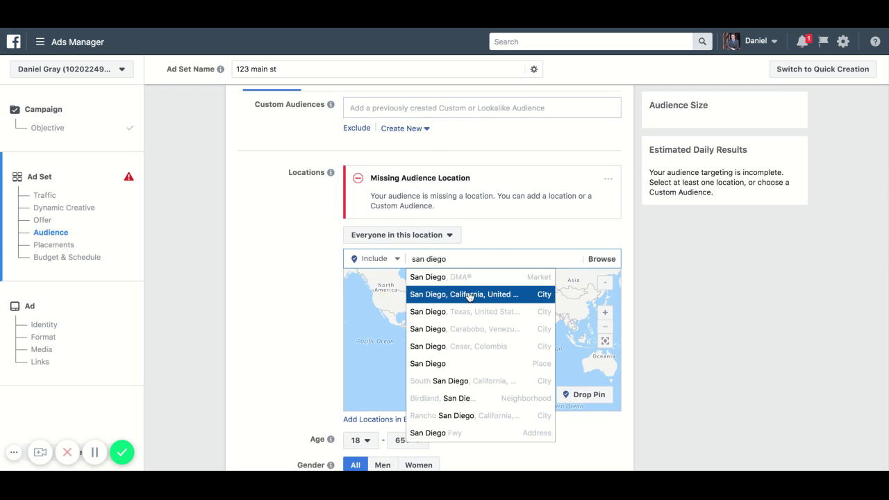
left_click(469, 294)
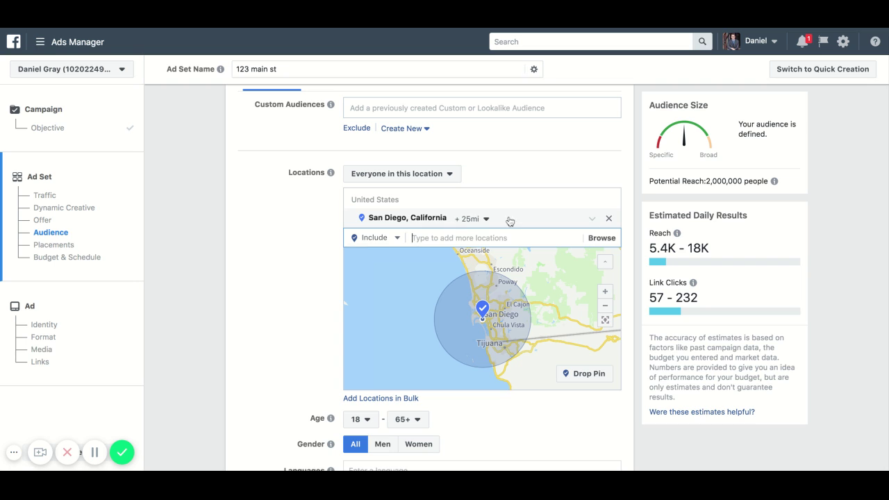
left_click(609, 218)
left_click(452, 254)
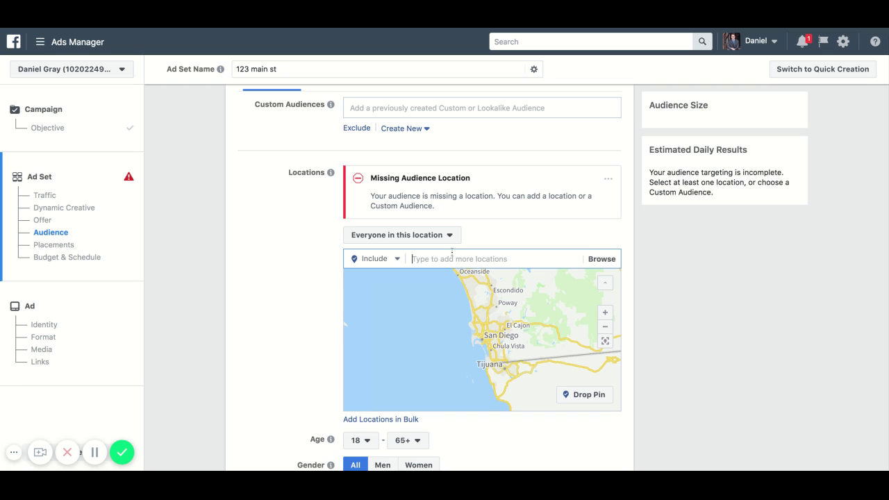
type("houston")
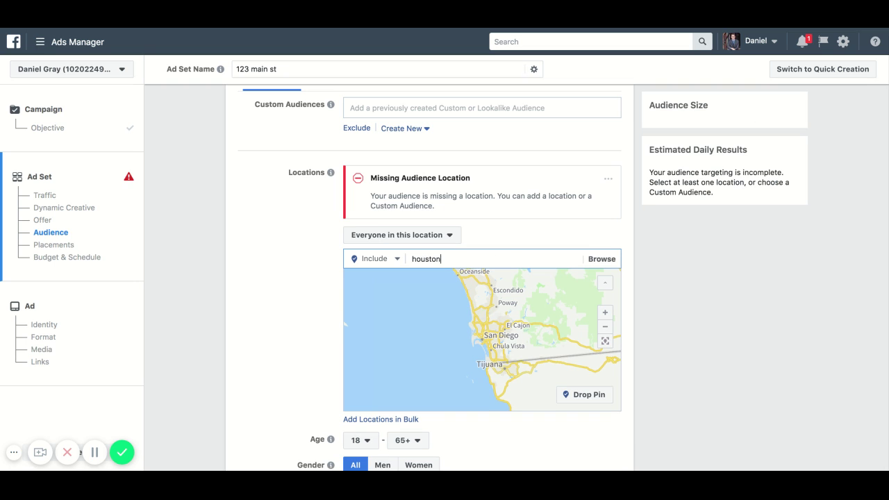
left_click(453, 295)
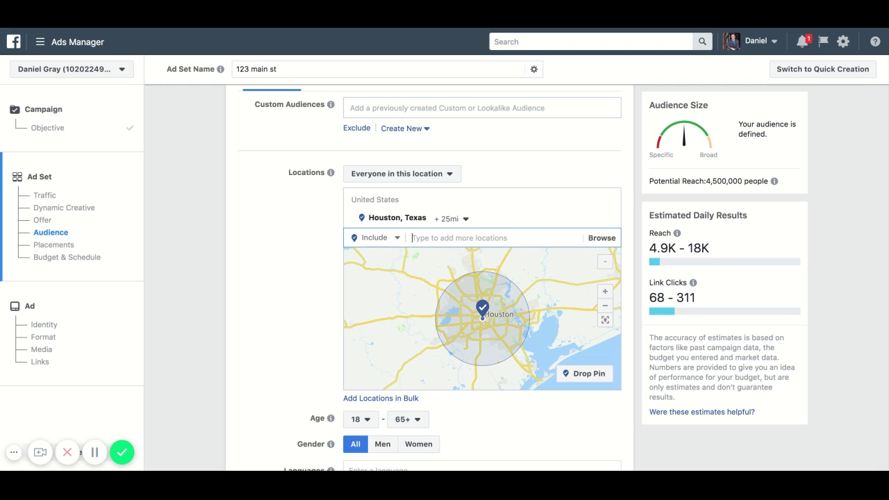
- Set the location option to target people who live in this location
left_click(401, 174)
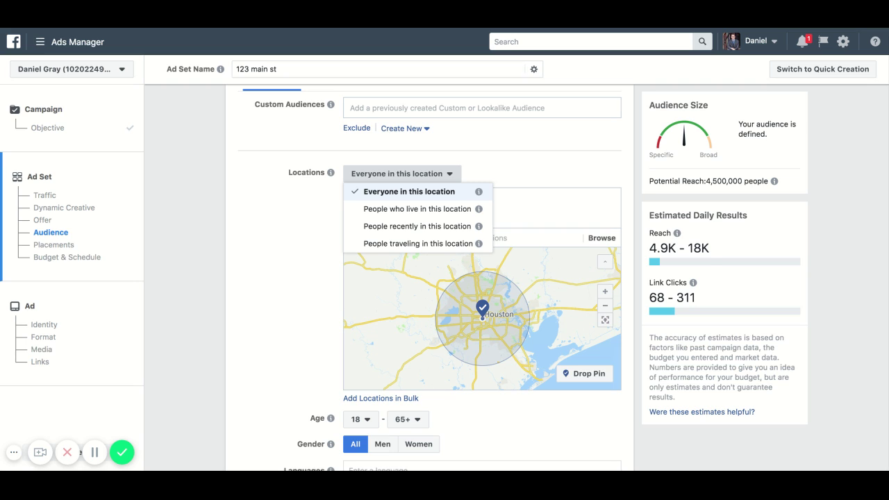
left_click(432, 209)
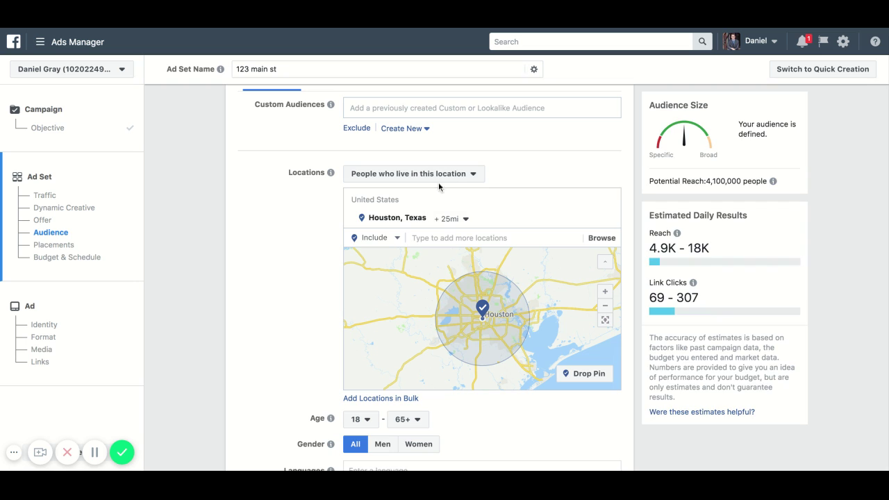
left_click(465, 176)
left_click(315, 251)
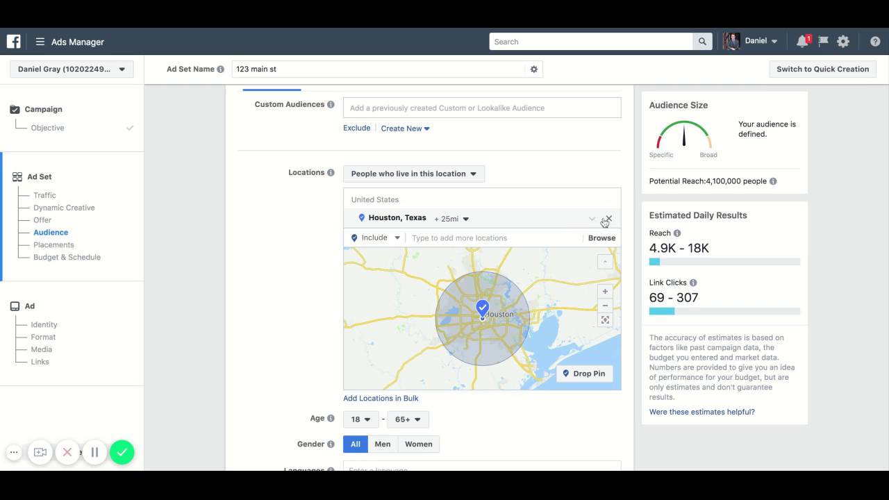
- Replace Houston with a San Diego street address as the target location
left_click(608, 218)
left_click(440, 259)
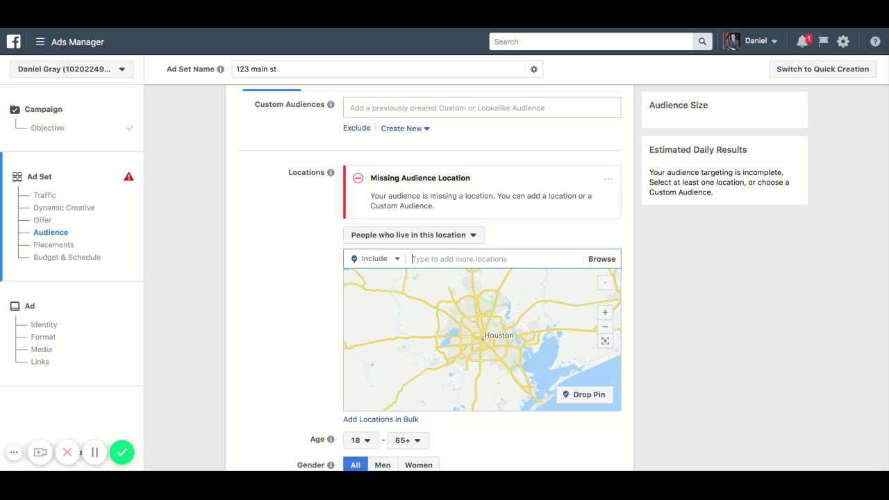
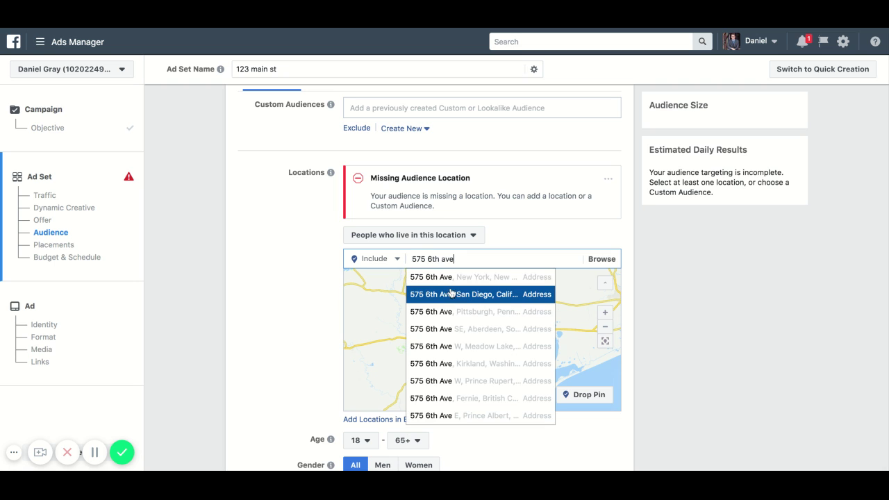
left_click(455, 294)
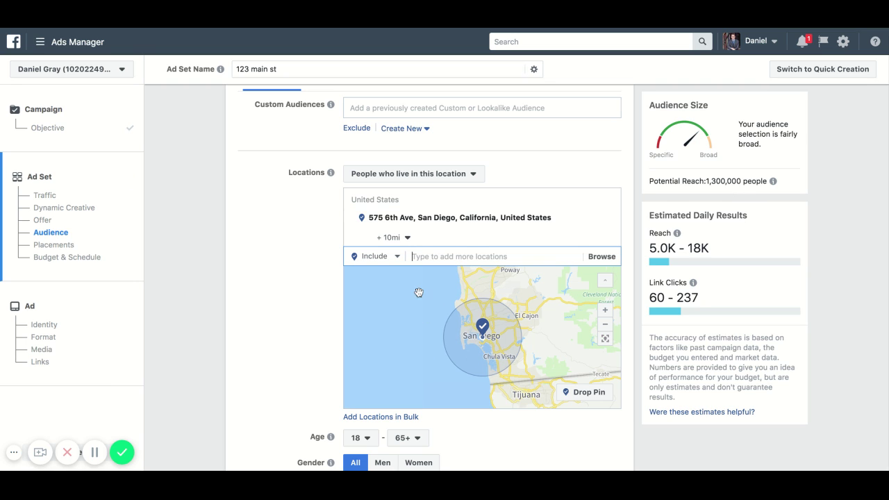
- Change the radius around the address from 10 to 6 miles
left_click(408, 237)
left_click(443, 275)
key("BackSpace")
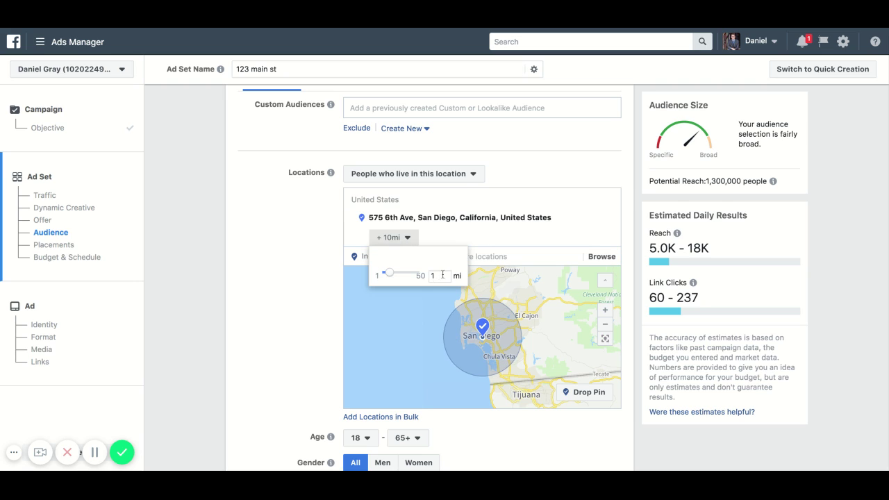
type("6")
key("BackSpace")
key("BackSpace")
type("6")
key("Return")
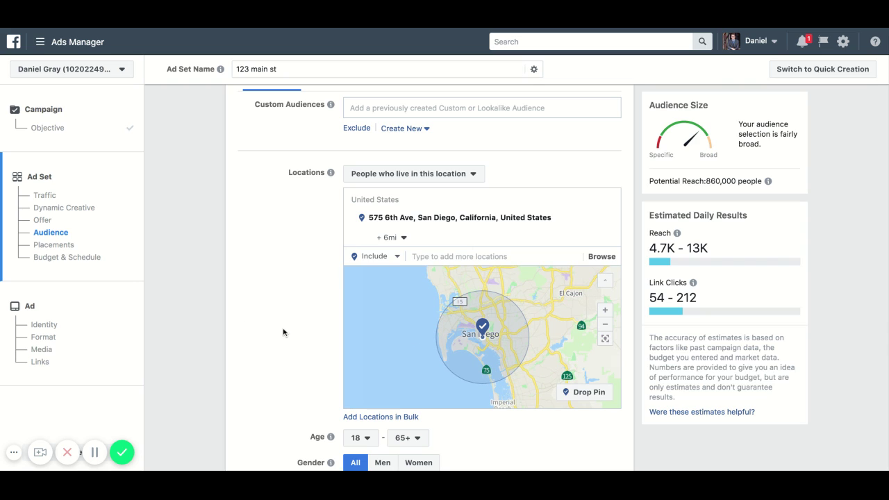
scroll(229, 284, "down", 1)
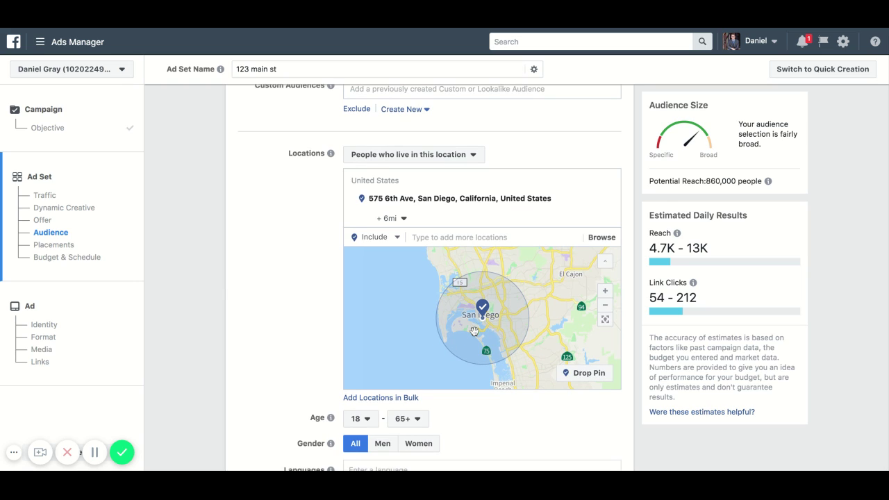
scroll(290, 320, "down", 1)
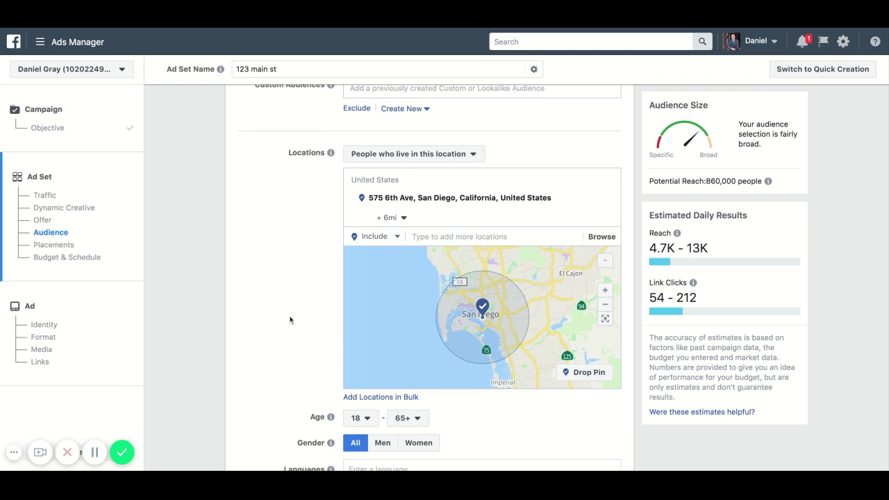
scroll(290, 321, "down", 1)
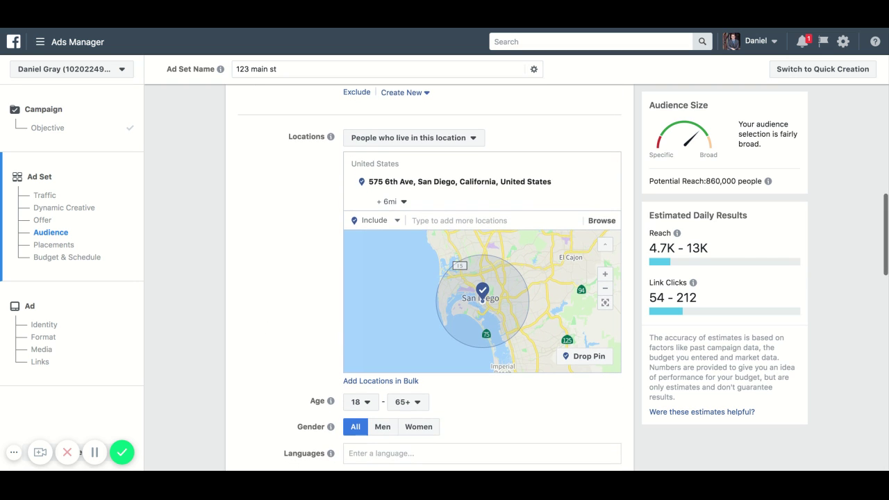
scroll(431, 278, "down", 3)
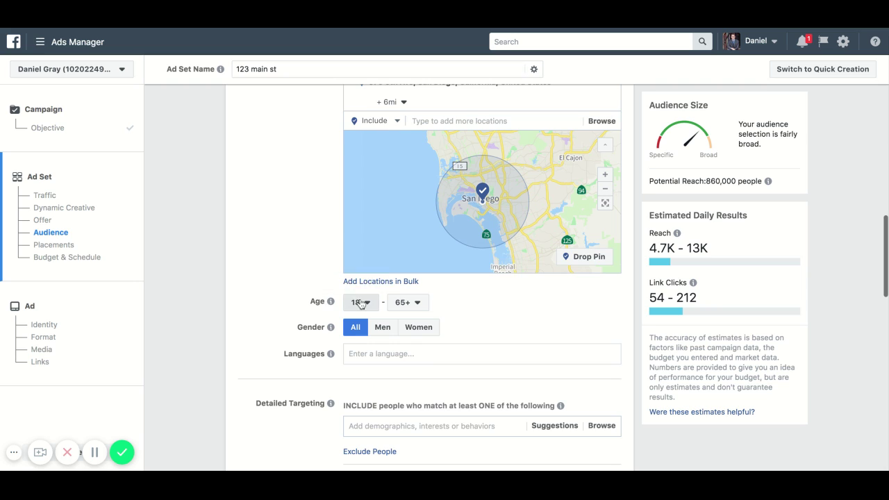
left_click(360, 303)
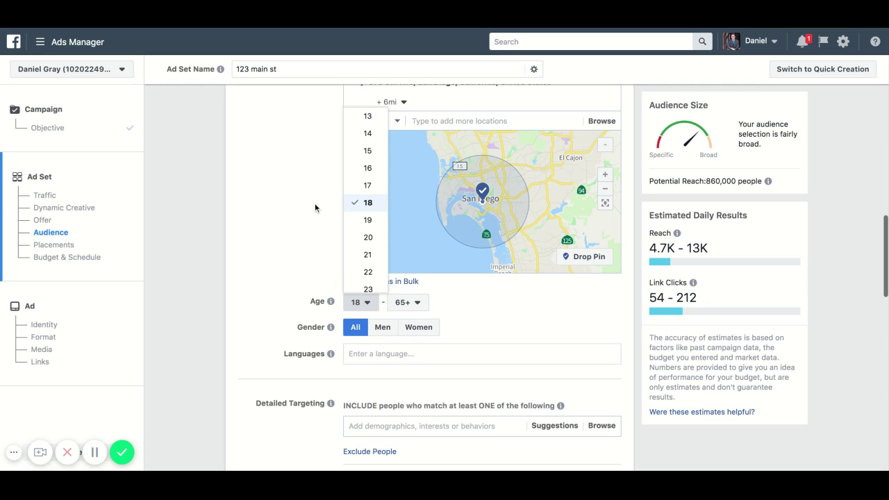
scroll(371, 203, "down", 1)
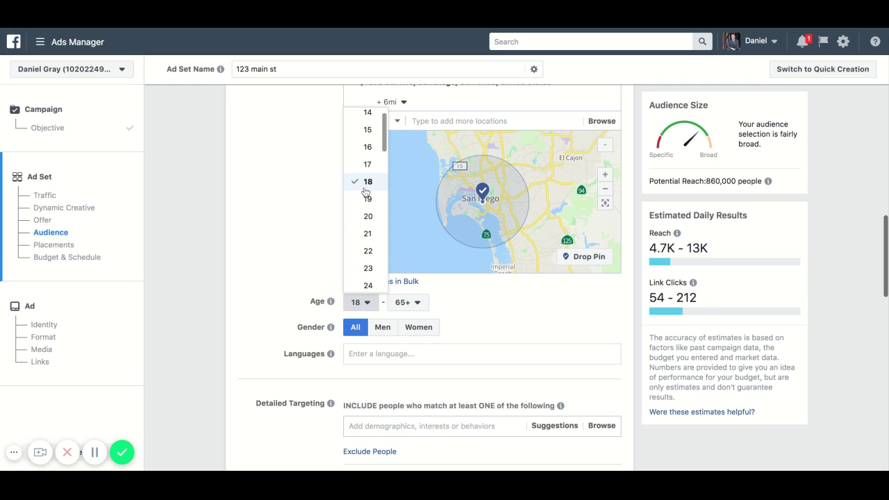
scroll(368, 209, "down", 3)
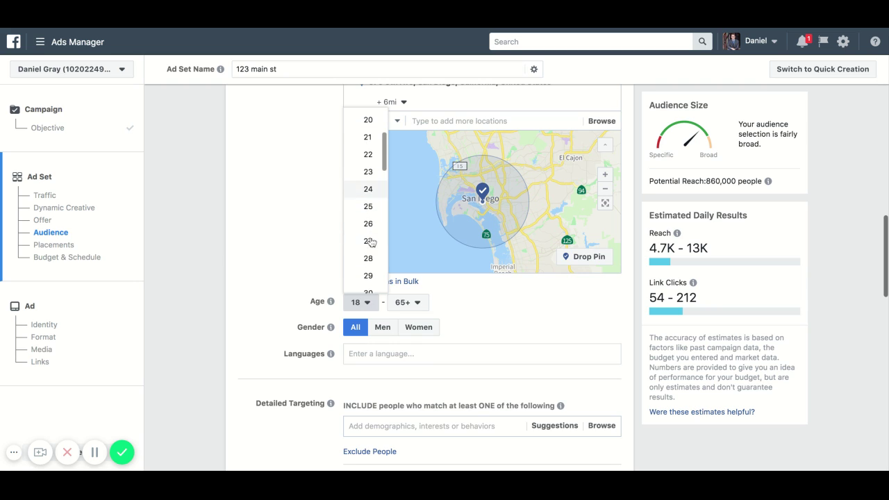
scroll(364, 170, "up", 1)
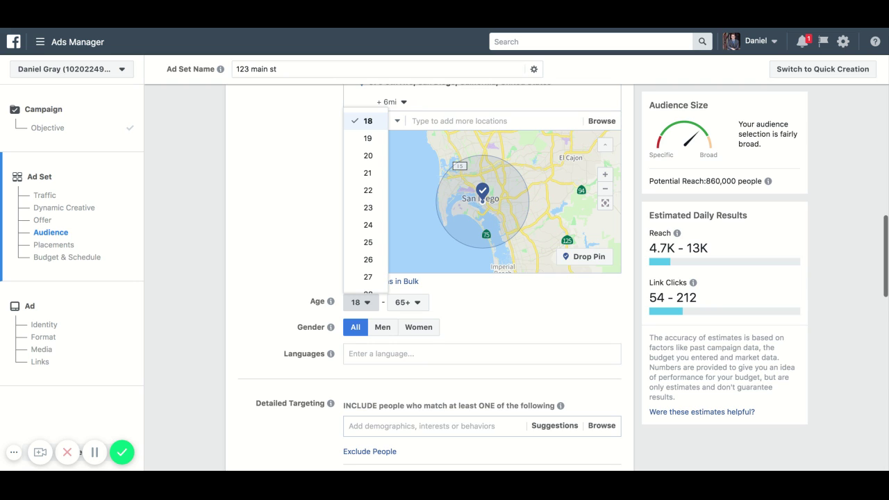
left_click(323, 207)
left_click(384, 332)
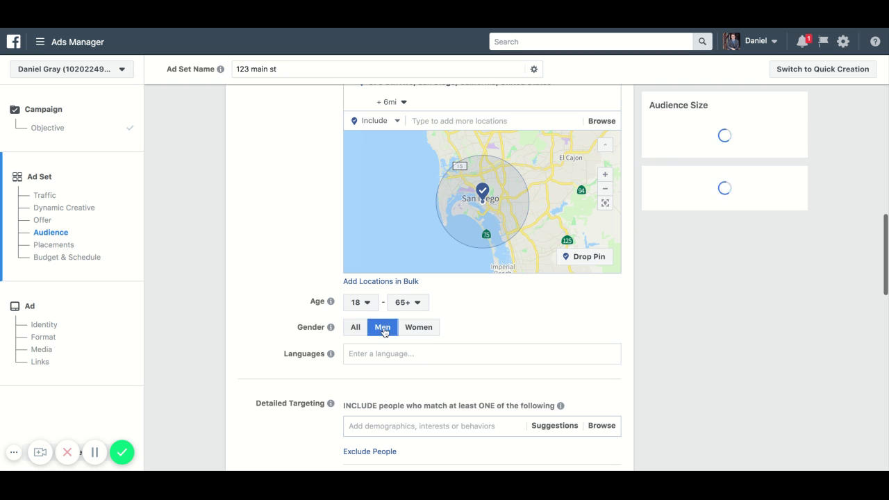
left_click(432, 329)
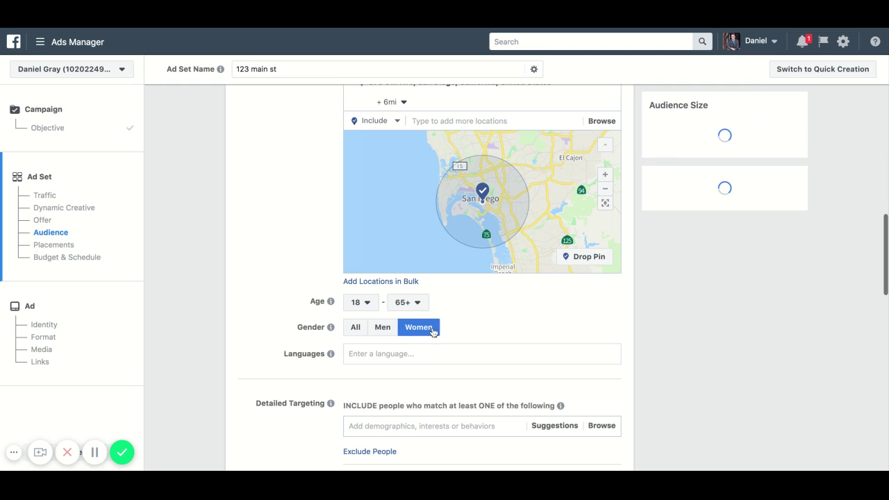
left_click(381, 330)
left_click(355, 327)
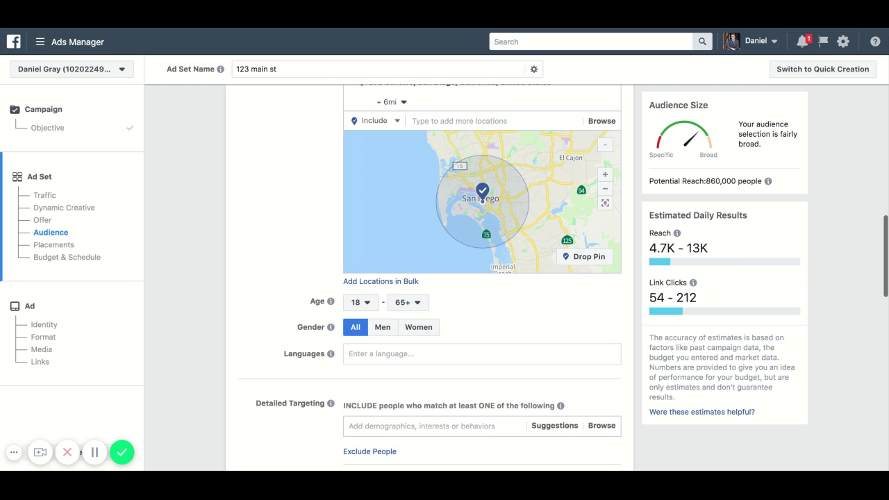
left_click(362, 304)
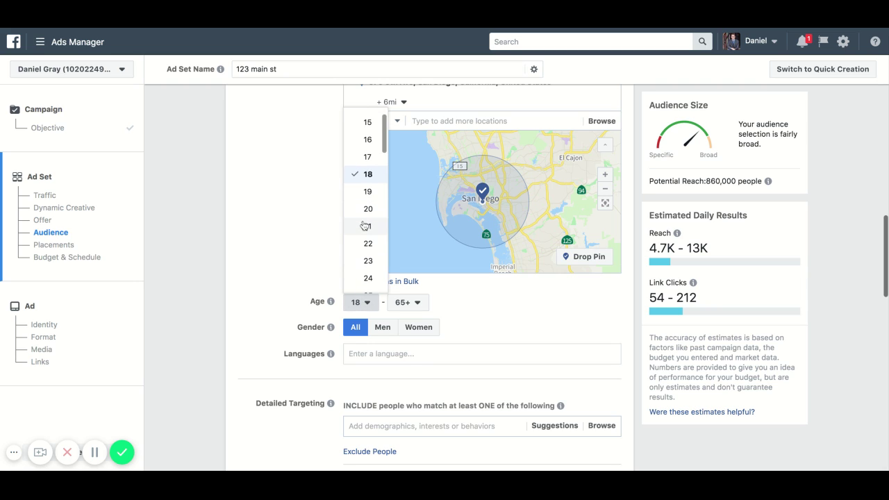
- Set the audience minimum age to 30 and maximum age to 50
scroll(364, 226, "down", 5)
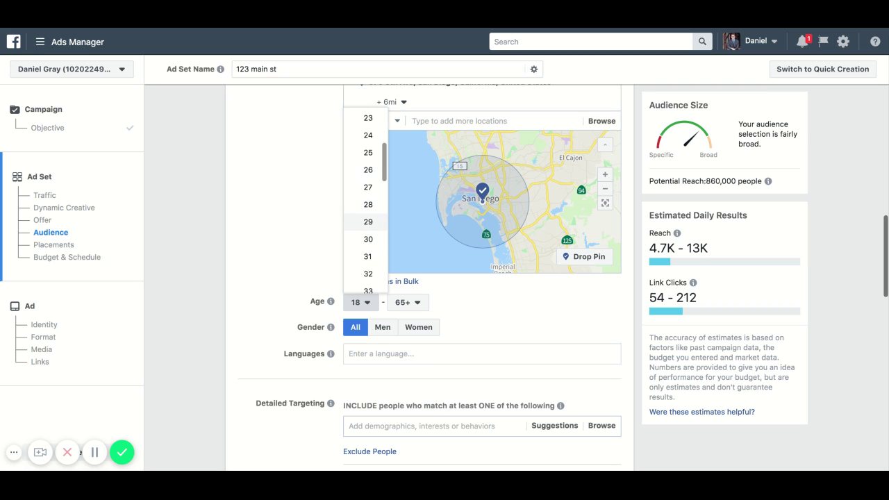
scroll(369, 177, "down", 1)
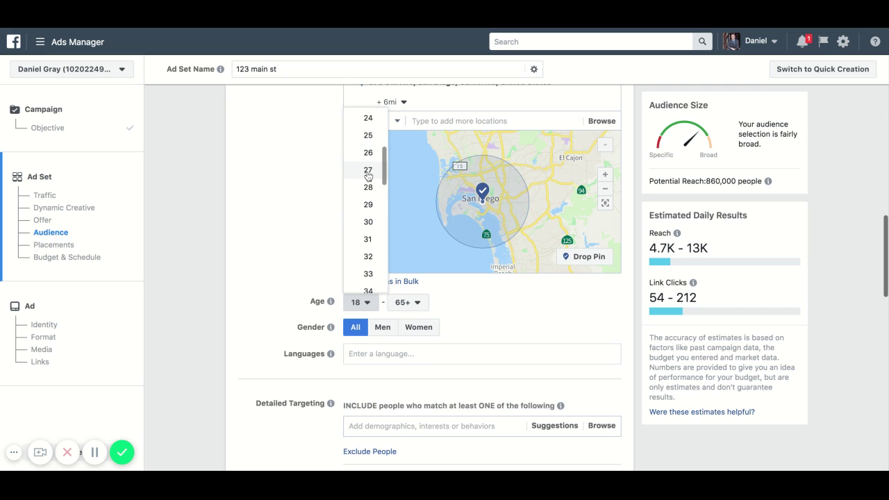
left_click(362, 222)
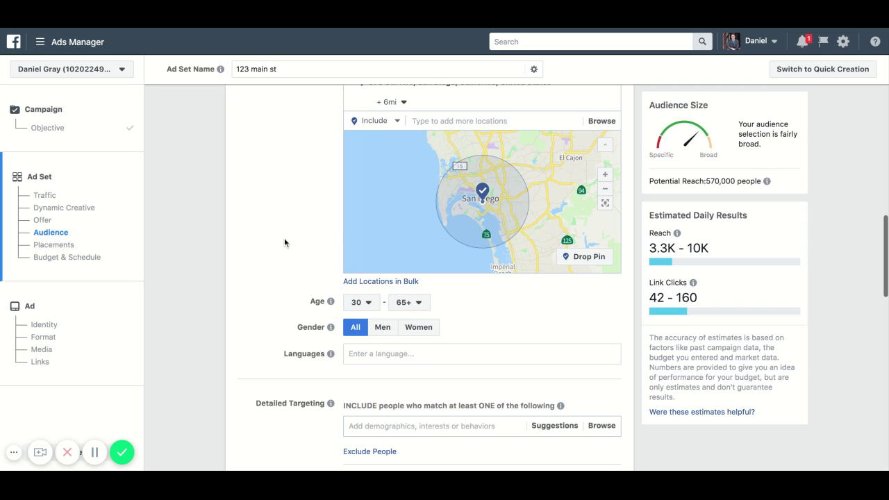
left_click(408, 302)
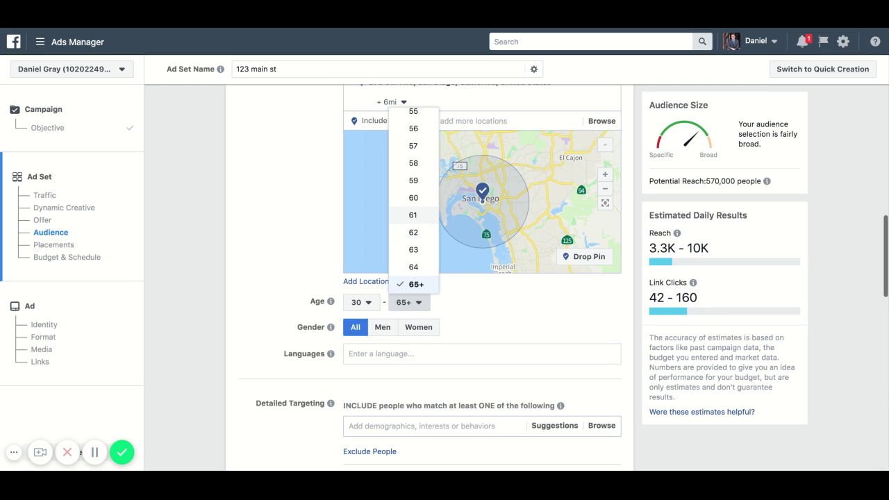
scroll(414, 264, "up", 2)
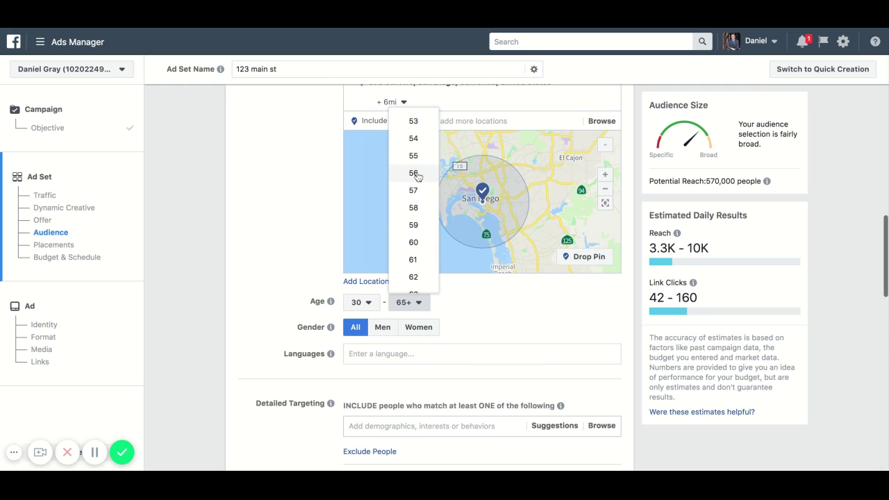
scroll(413, 178, "up", 5)
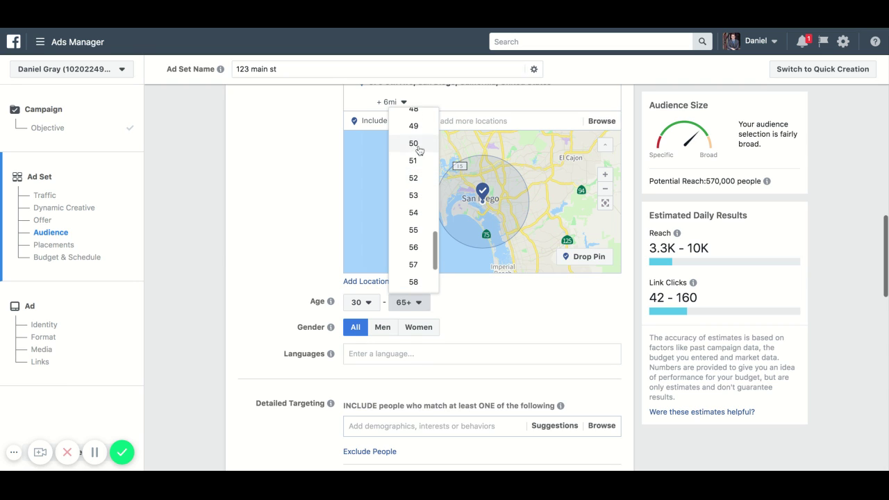
left_click(414, 143)
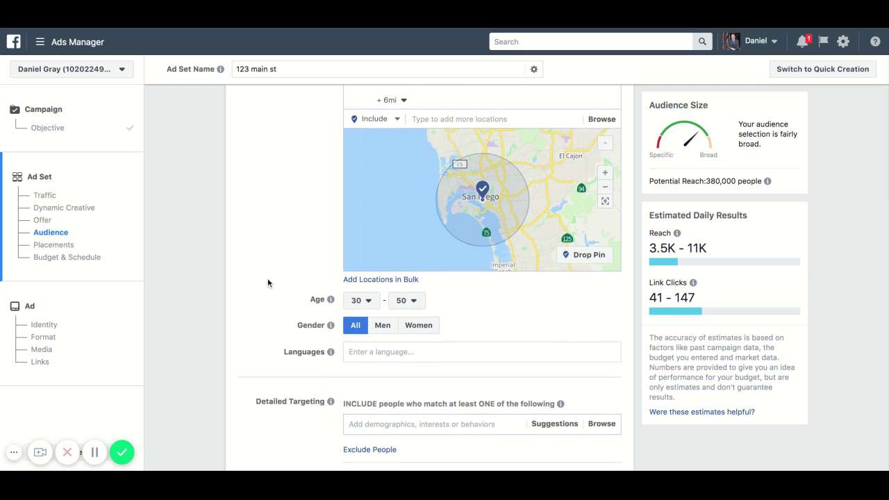
scroll(267, 282, "down", 2)
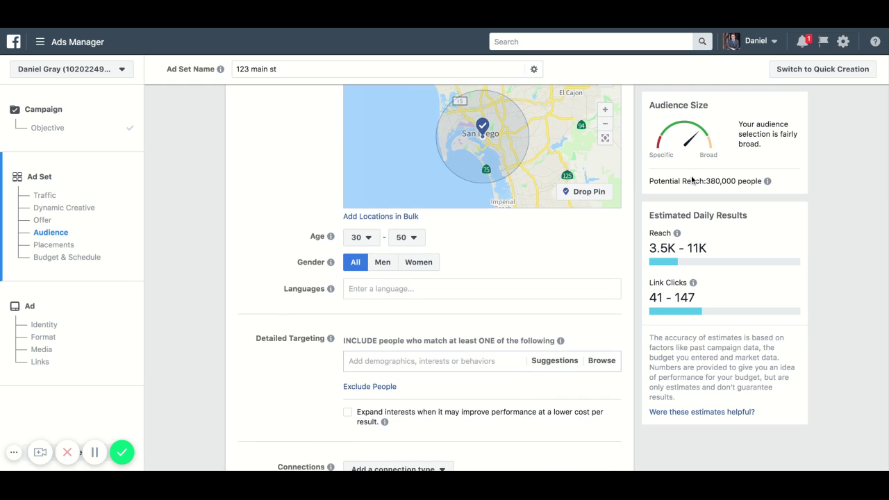
mouse_move(649, 182)
left_mouse_down()
mouse_move(726, 182)
mouse_move(659, 181)
left_mouse_up()
left_click(802, 192)
scroll(258, 218, "down", 3)
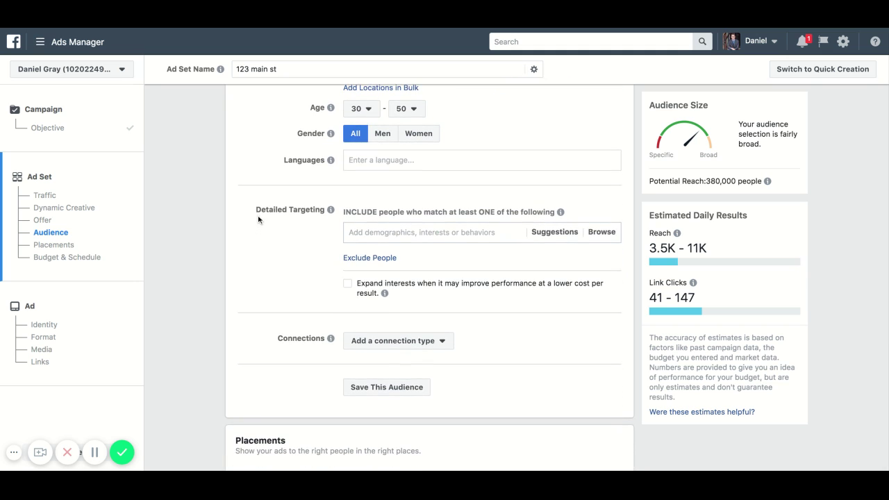
scroll(257, 219, "down", 2)
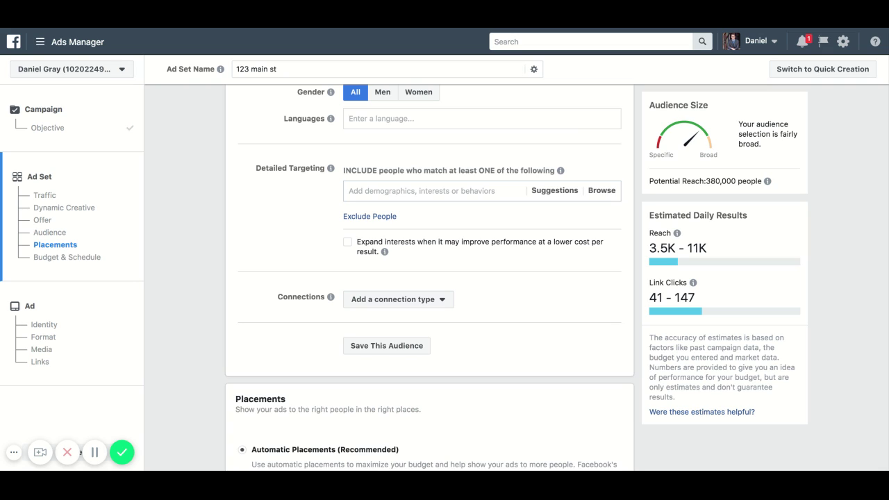
left_click(418, 195)
- Search 'redfin' and 'zillow' and add the Redfin and Zillow interests
type("redfin")
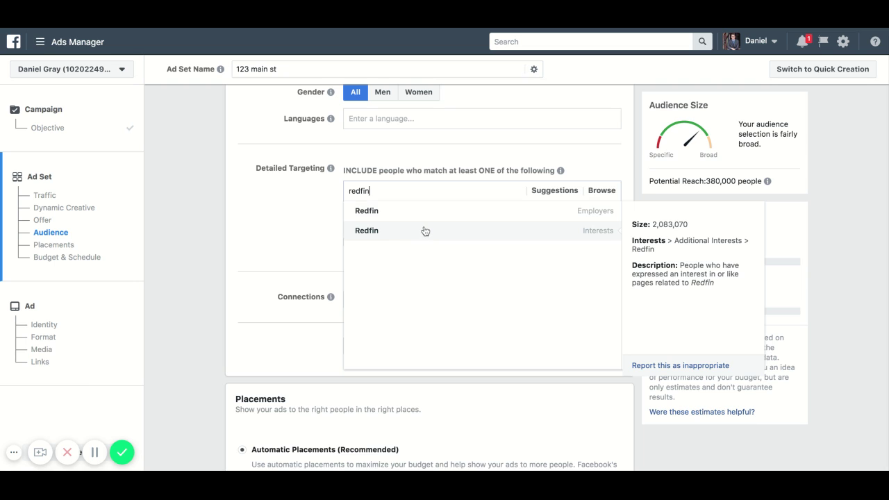
left_click(421, 230)
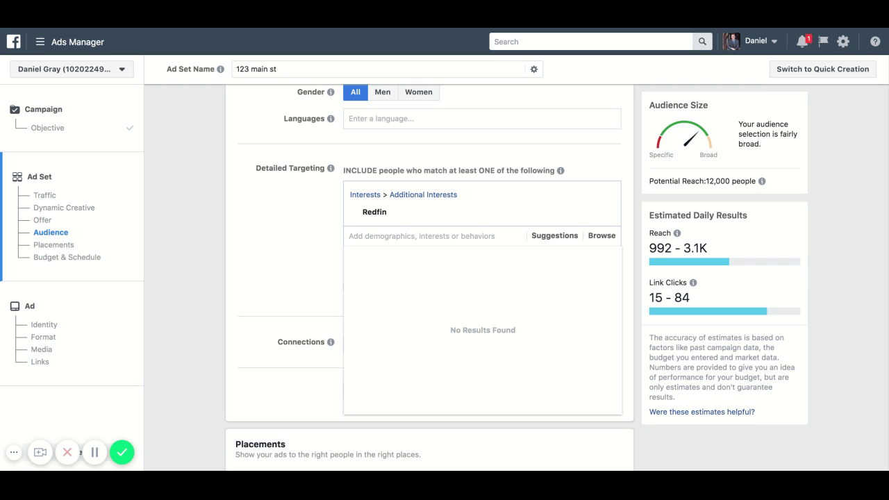
type("zillow")
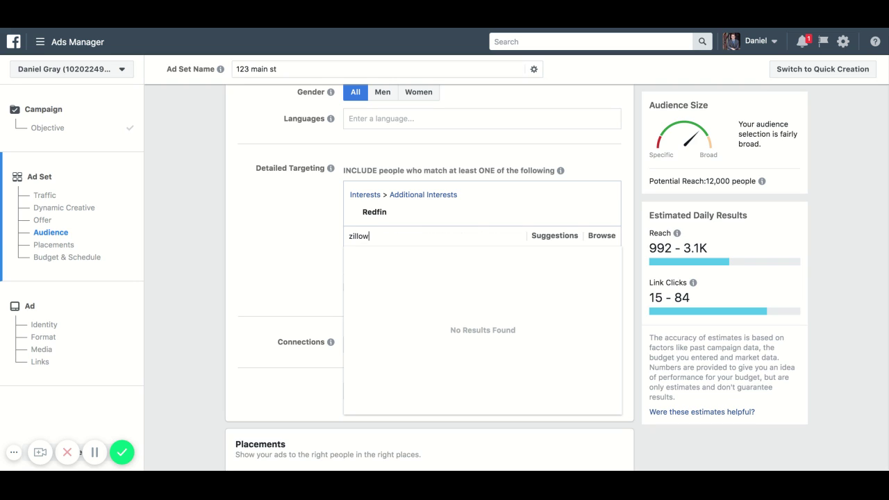
left_click(461, 279)
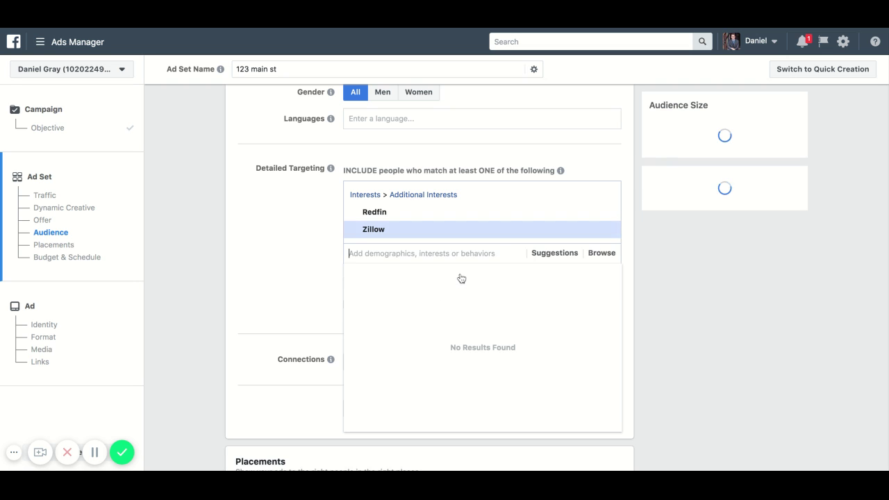
type("zill")
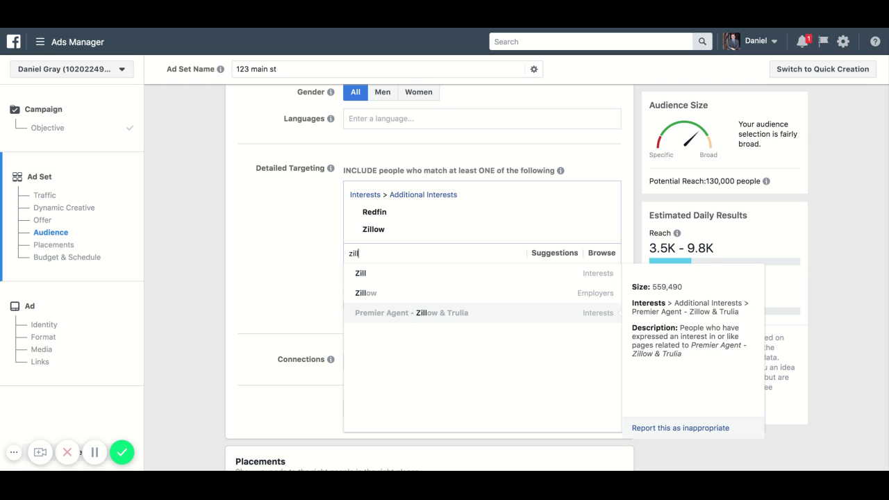
key("BackSpace")
key("BackSpace")
key("BackSpace")
key("BackSpace")
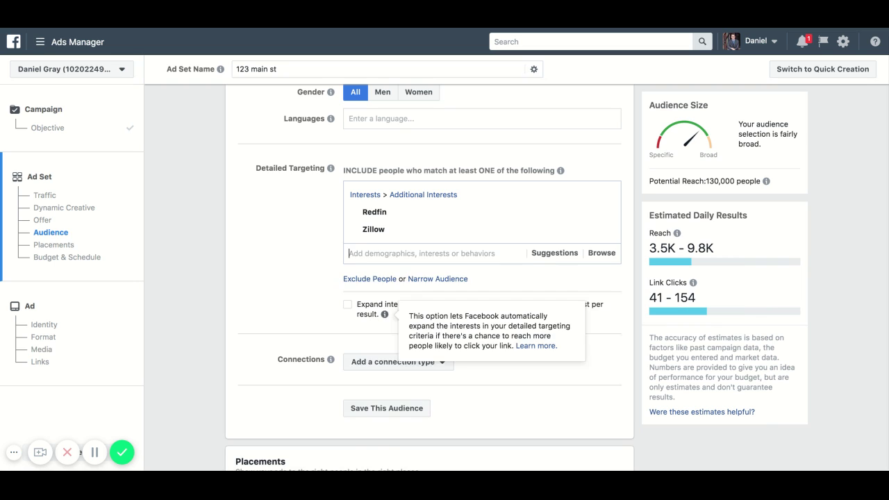
- Add the trulia real estate, Trulia and Homes.com interests to detailed targeting
type("trulia")
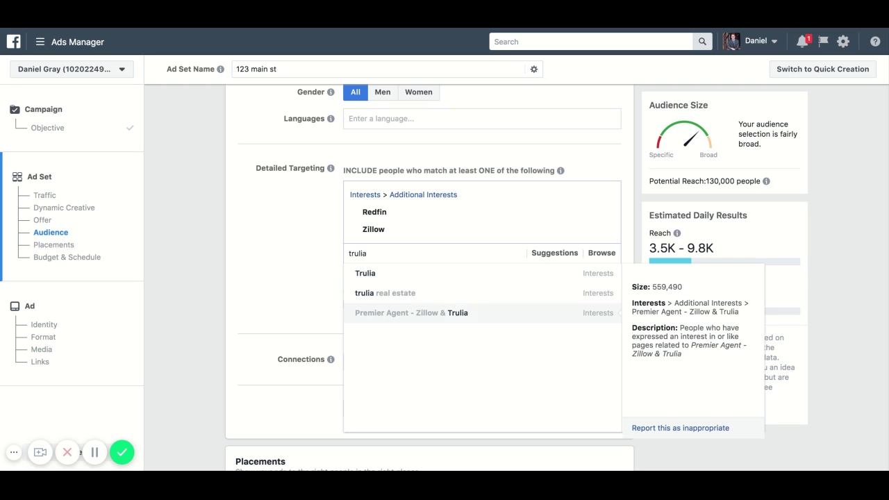
left_click(413, 296)
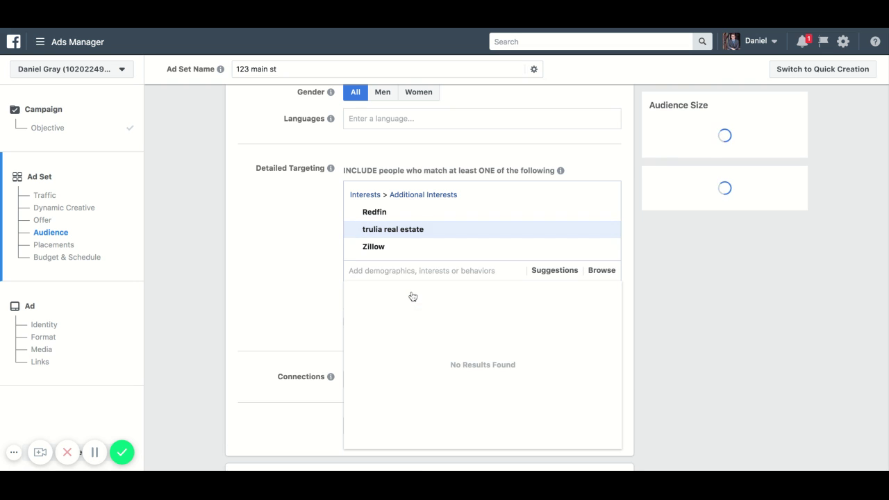
type("trulia")
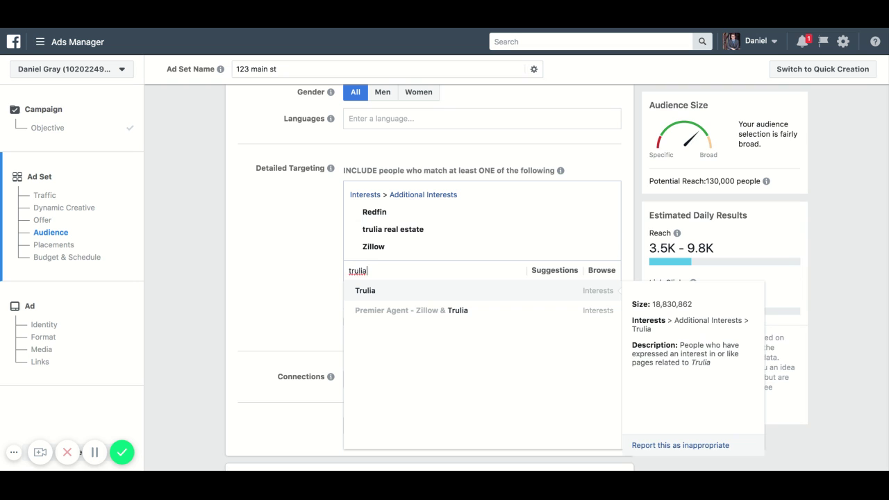
left_click(426, 295)
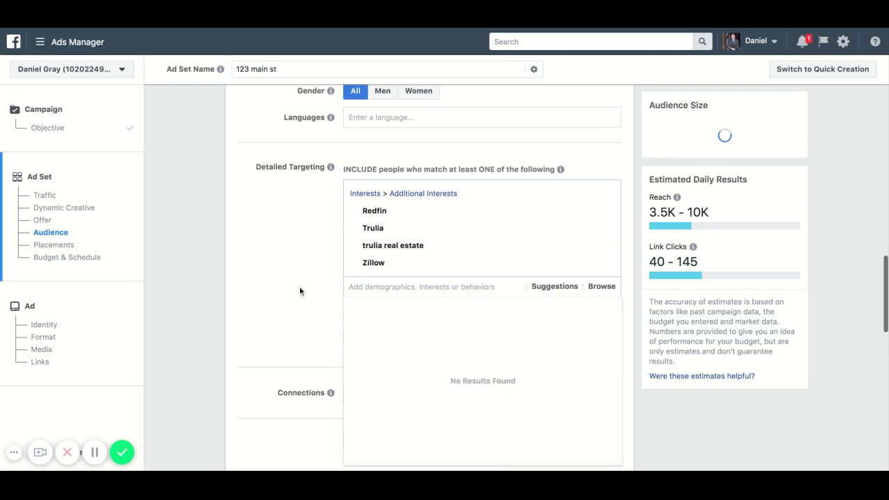
scroll(299, 290, "down", 2)
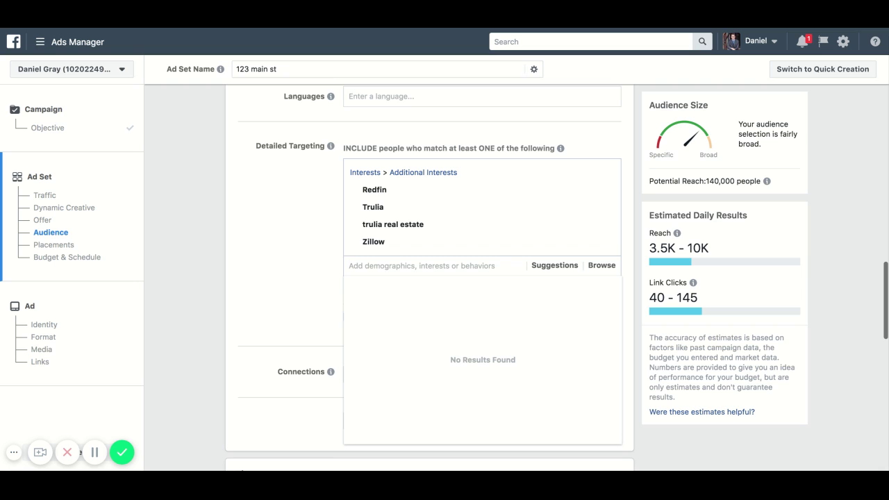
type("homes.com")
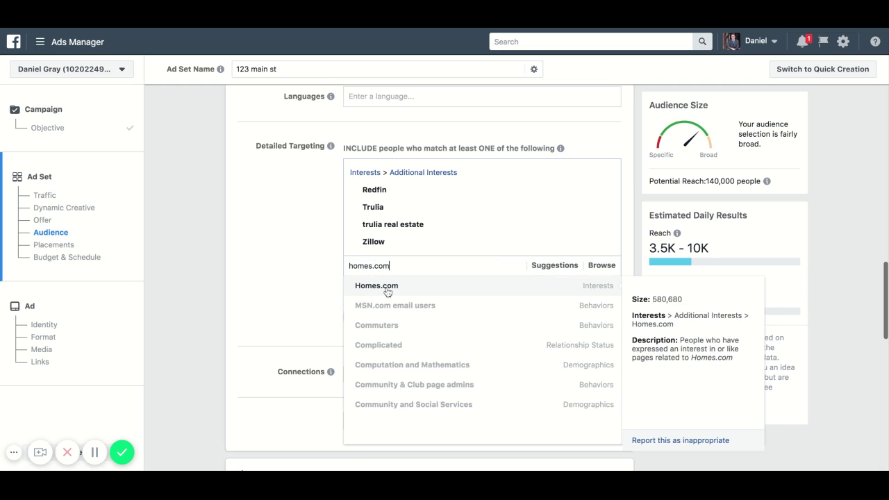
left_click(399, 286)
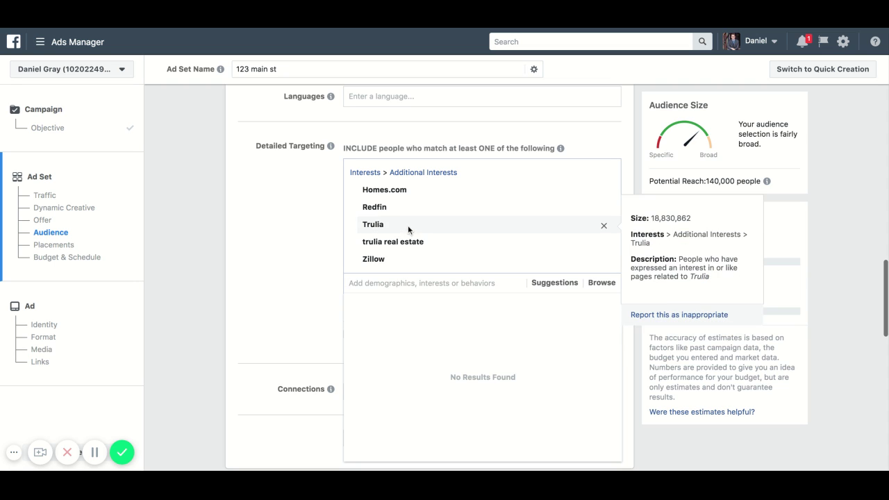
left_click(409, 284)
- Add Relocation (personal) from the suggested interests, then search for realtor.com
left_click(560, 284)
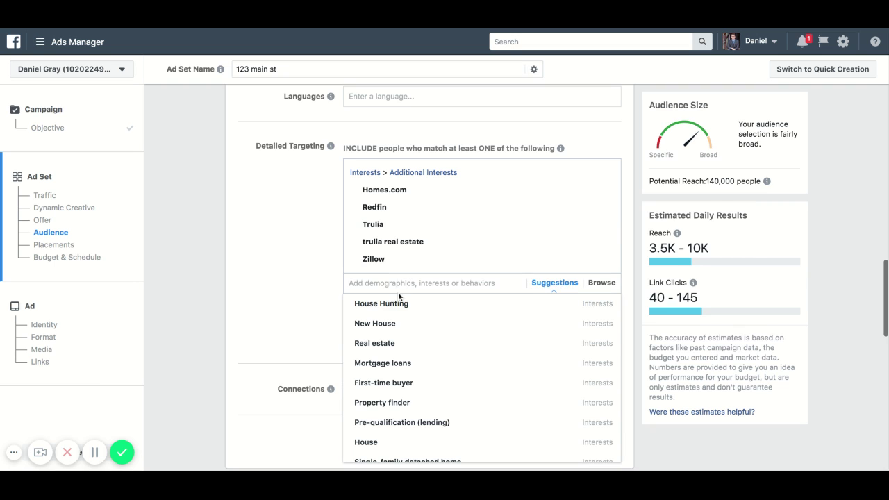
scroll(284, 298, "down", 2)
scroll(479, 268, "down", 5)
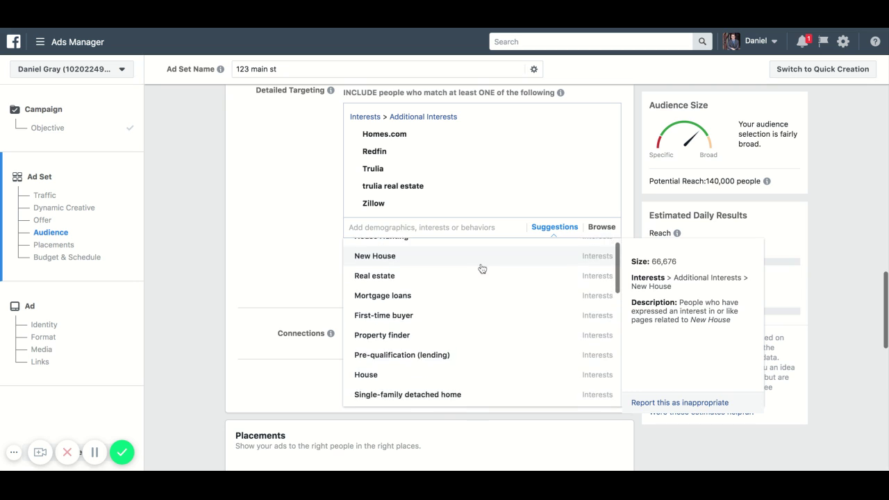
scroll(482, 269, "down", 3)
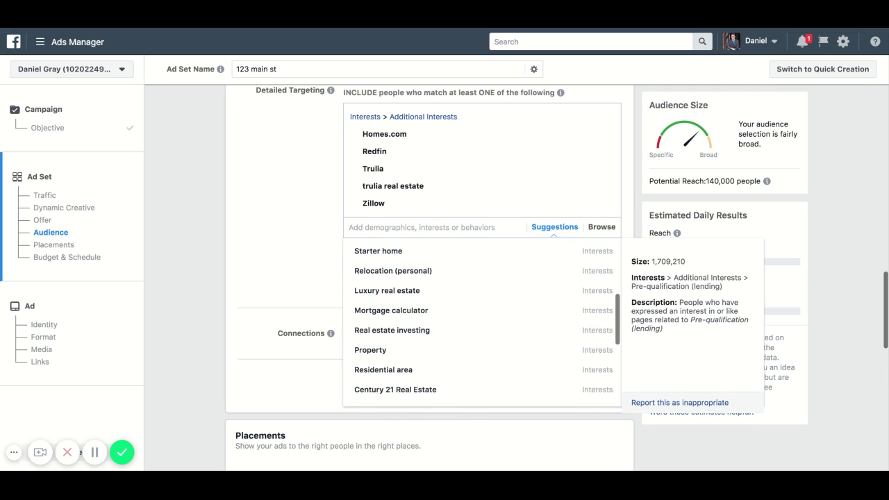
left_click(458, 270)
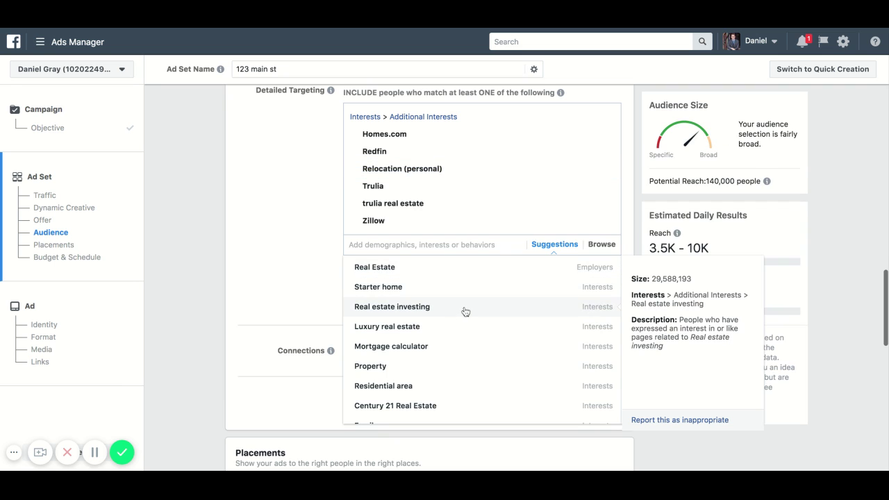
scroll(465, 312, "down", 1)
scroll(464, 313, "down", 3)
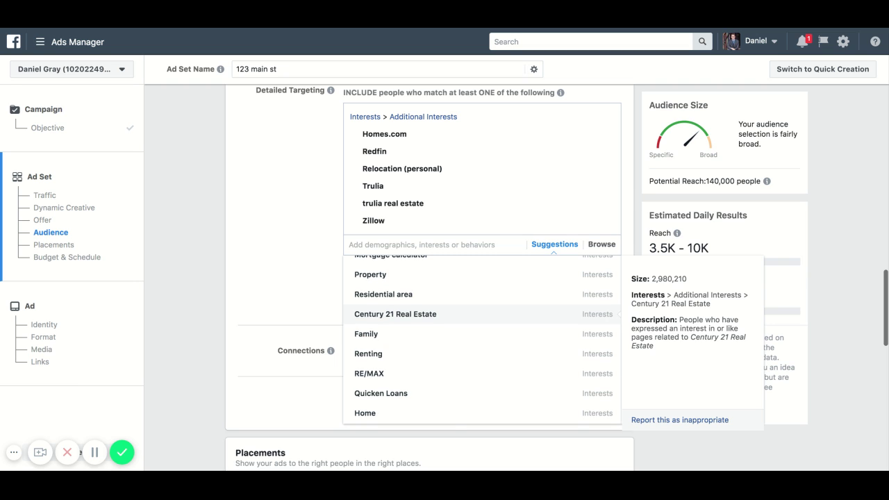
scroll(482, 339, "down", 1)
scroll(482, 339, "down", 3)
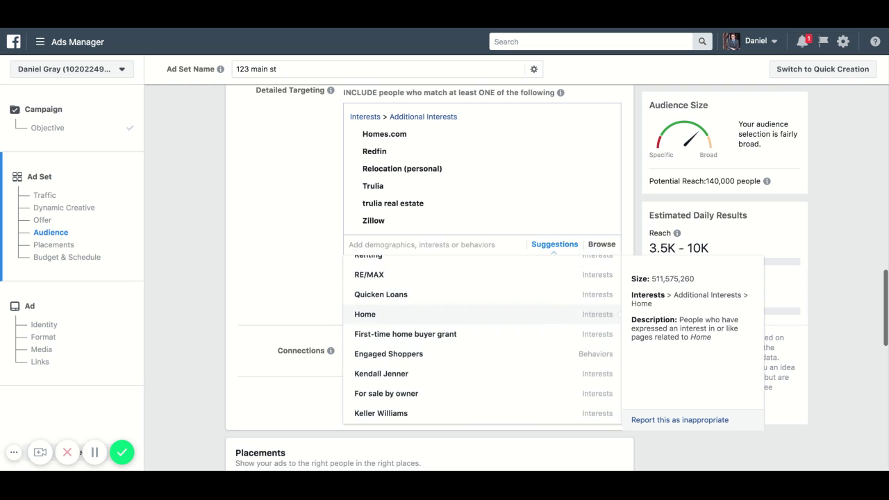
scroll(447, 340, "up", 8)
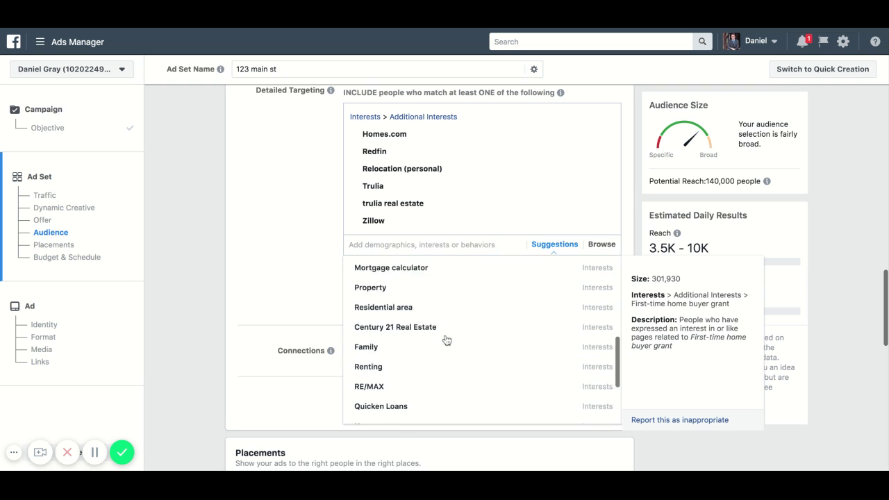
left_click(240, 225)
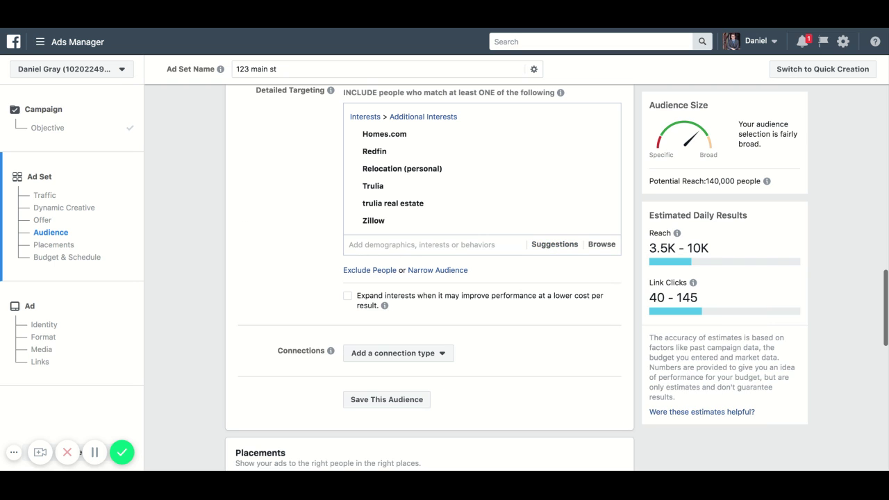
left_click(401, 248)
type("realtor.com")
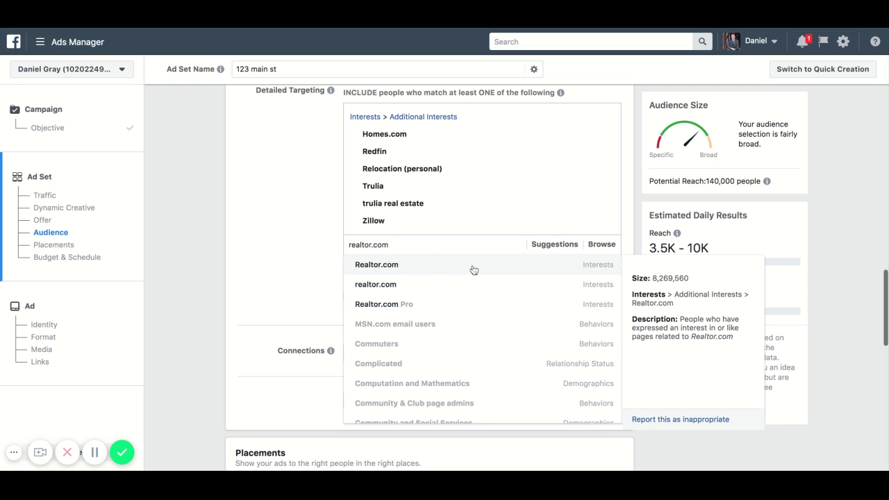
- Add both the Realtor.com and realtor.com interests
left_click(472, 268)
type("reator.com")
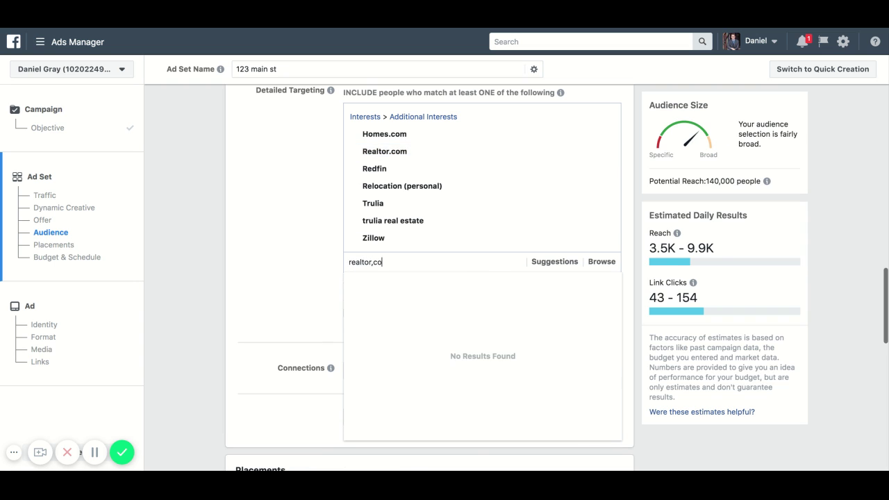
key("BackSpace")
key("BackSpace")
key("BackSpace")
key("BackSpace")
type(".com")
left_click(491, 281)
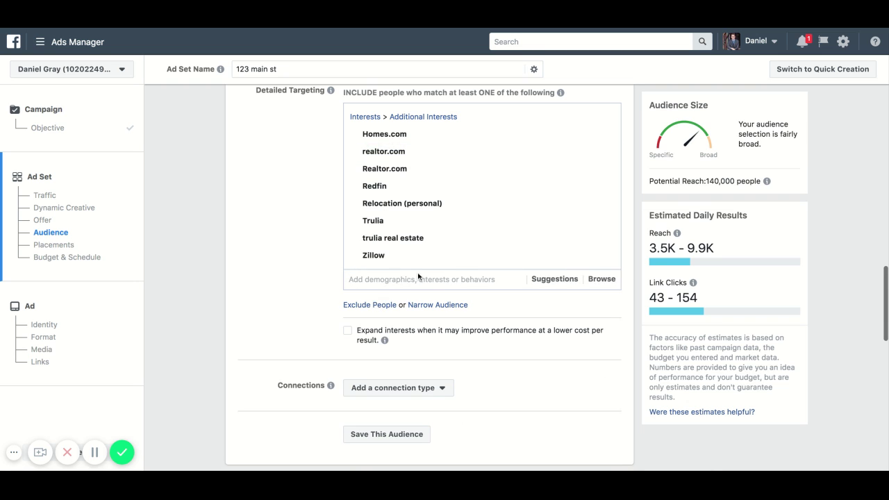
- Add First-time buyer from the suggested interests
left_click(555, 278)
scroll(314, 286, "down", 1)
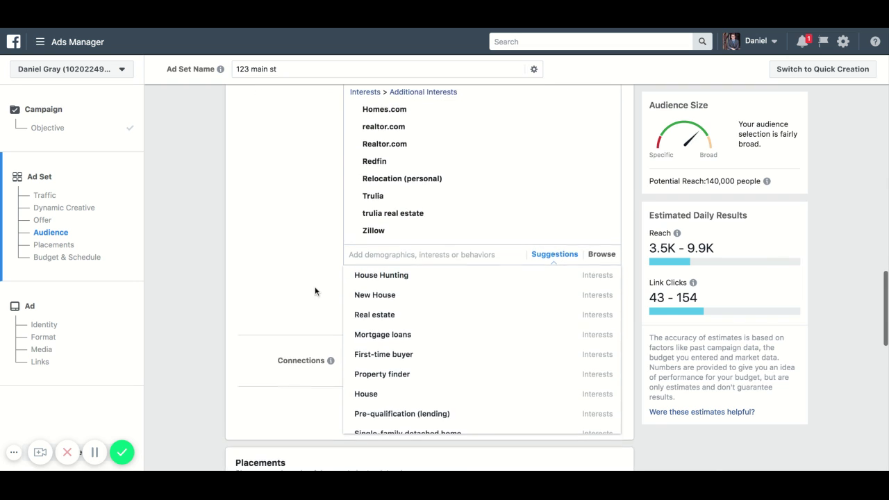
scroll(435, 293, "down", 3)
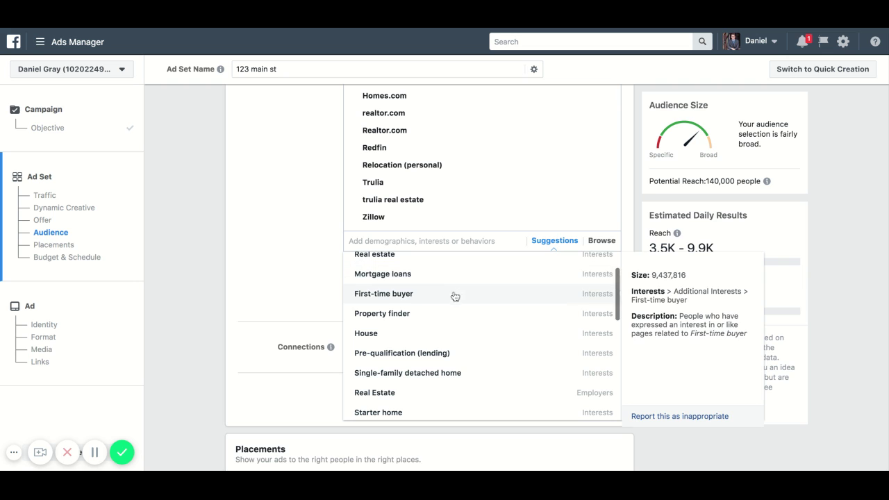
left_click(452, 294)
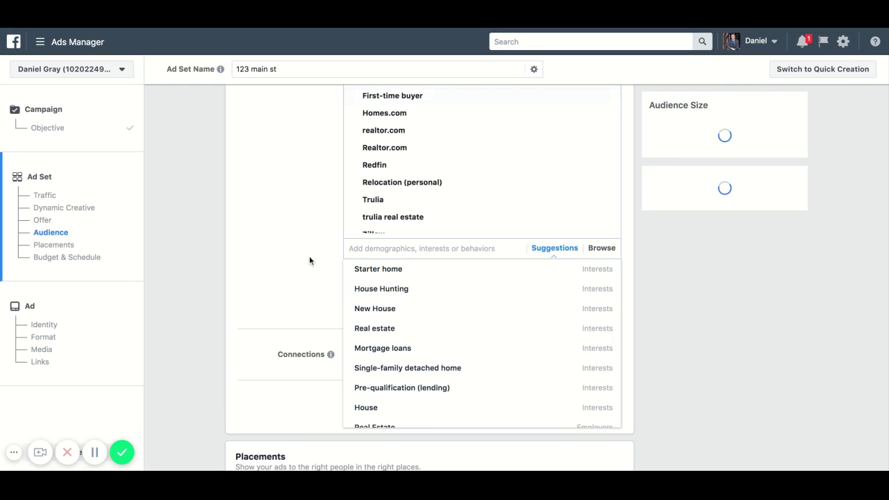
scroll(532, 332, "down", 2)
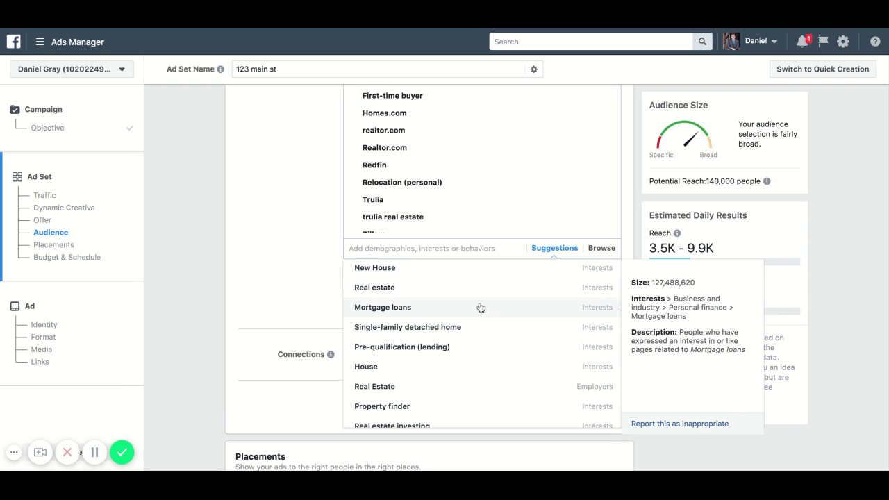
scroll(480, 308, "down", 5)
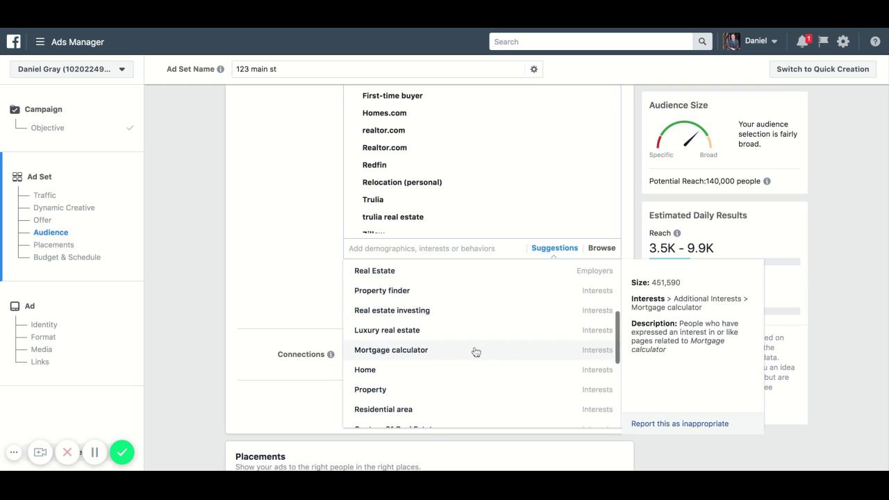
scroll(476, 353, "down", 5)
scroll(481, 340, "down", 3)
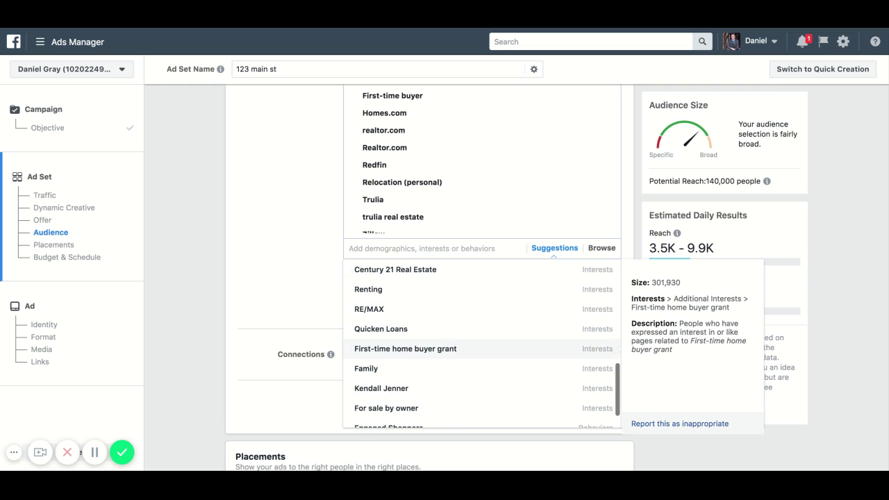
scroll(481, 351, "down", 2)
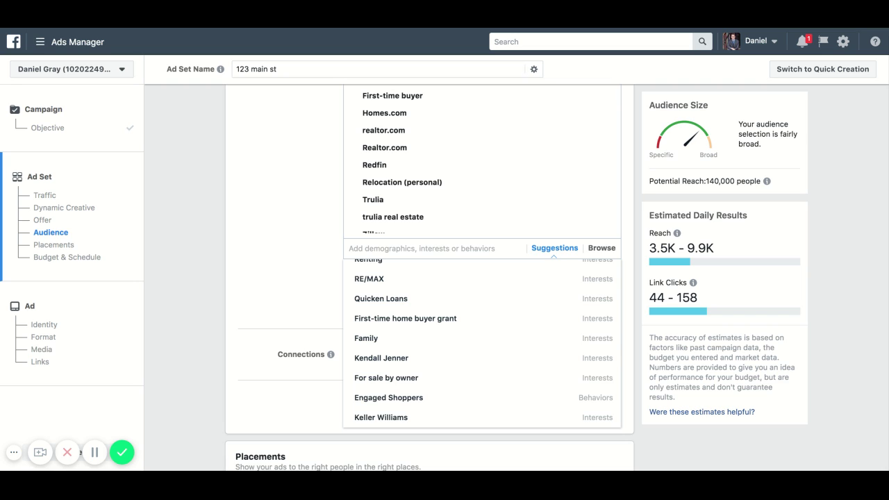
key("Escape")
- Add an empty 'must also match' narrowing group to the audience
scroll(422, 246, "up", 2)
scroll(437, 203, "down", 1)
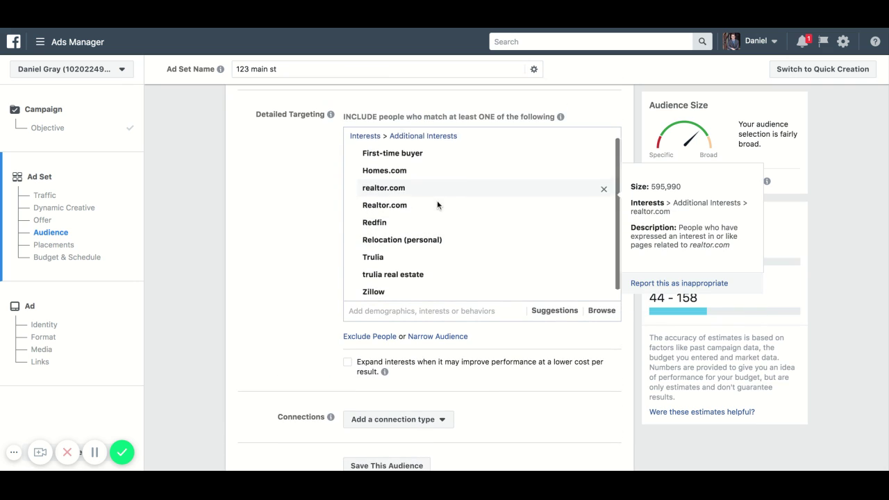
scroll(436, 204, "down", 1)
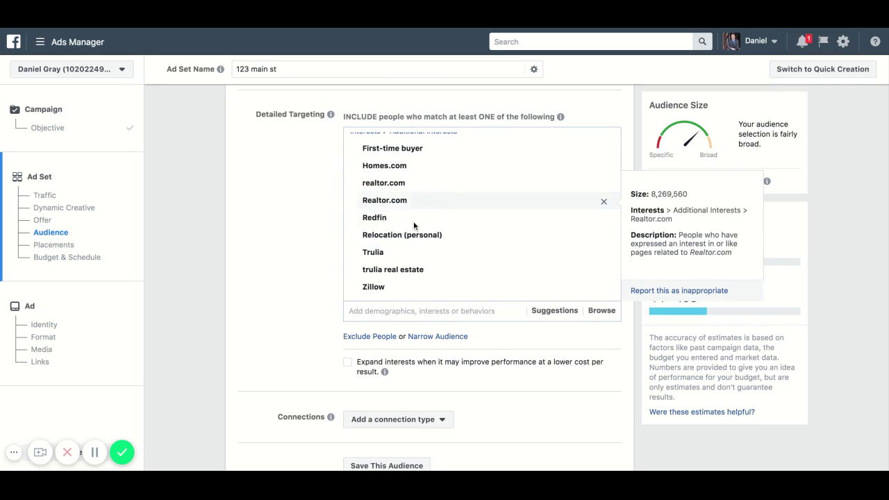
scroll(308, 243, "down", 1)
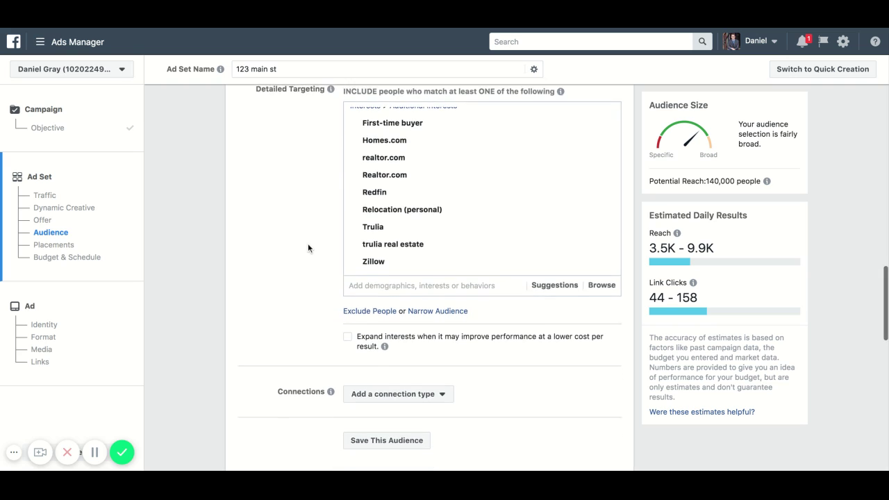
scroll(308, 247, "down", 2)
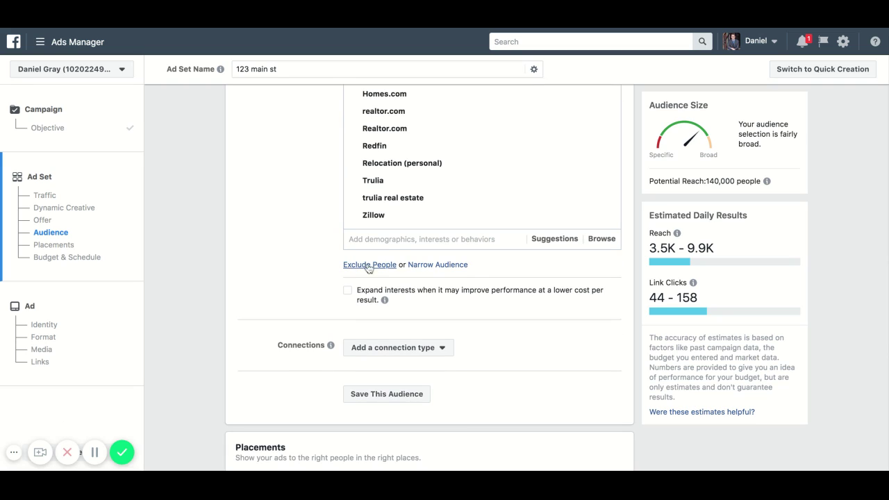
left_click(454, 268)
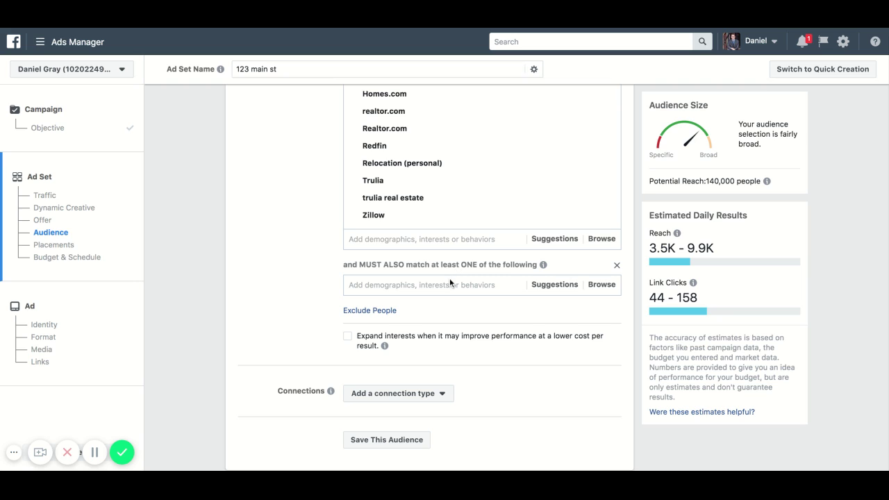
- Require the Engaged Shoppers behavior in the 'must also match' group
left_click(450, 282)
type("e")
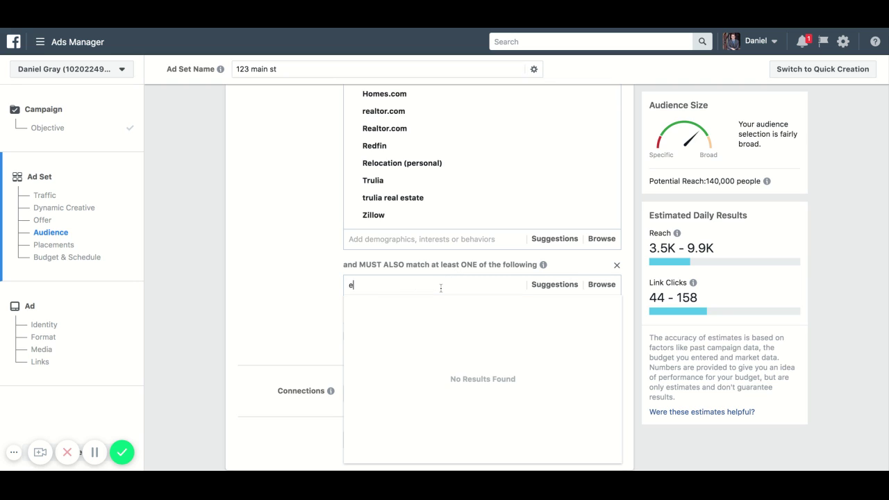
type("ngaged shoopers")
key("BackSpace")
key("BackSpace")
key("BackSpace")
key("BackSpace")
key("BackSpace")
key("BackSpace")
type("oppers")
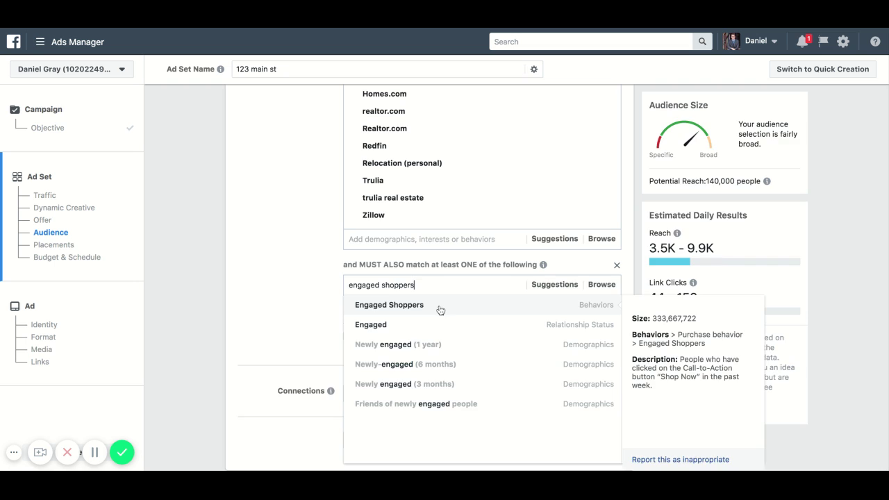
left_click(439, 308)
left_click(314, 290)
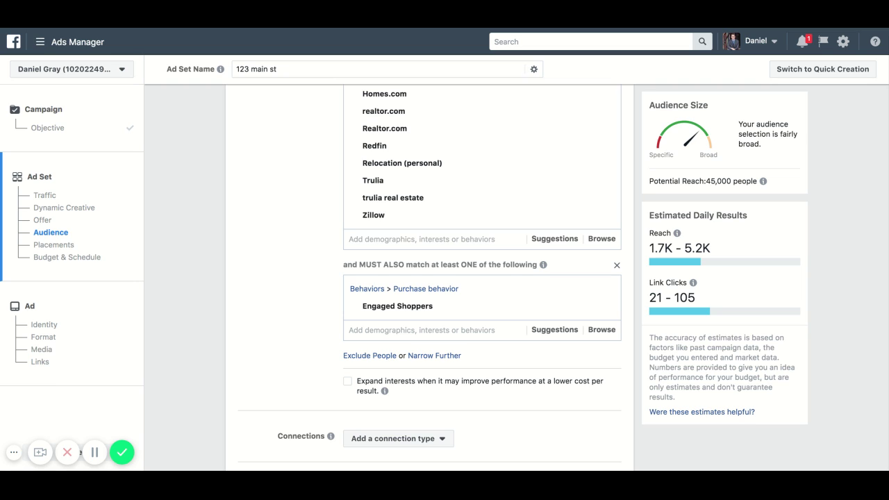
- Check the audience summary showing potential reach of 45,000 people
scroll(455, 210, "up", 2)
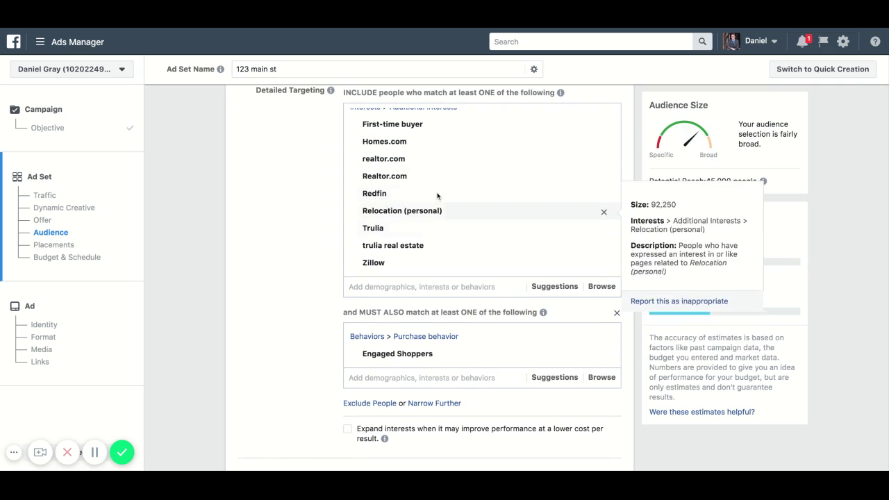
mouse_move(447, 207)
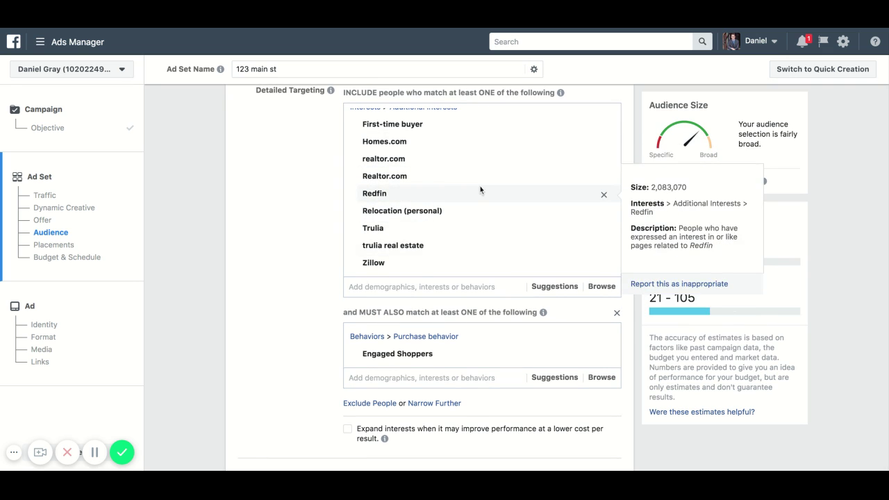
scroll(330, 269, "down", 2)
mouse_move(407, 300)
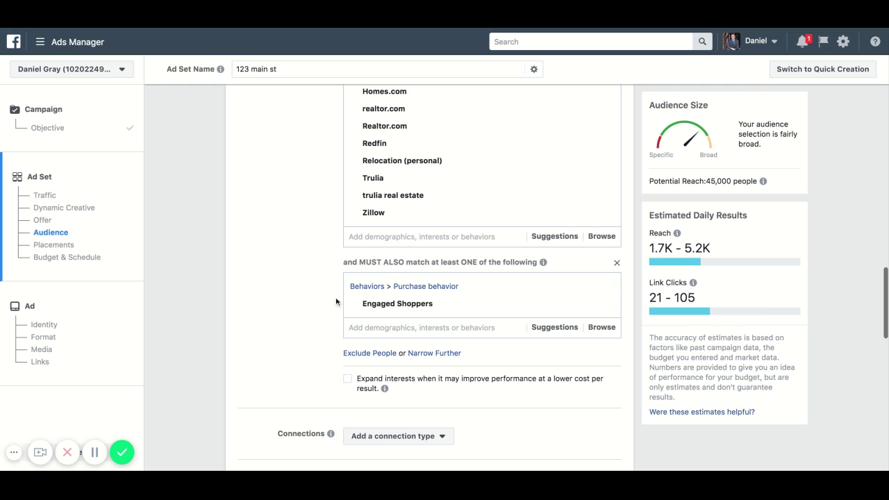
scroll(326, 294, "up", 2)
mouse_move(440, 174)
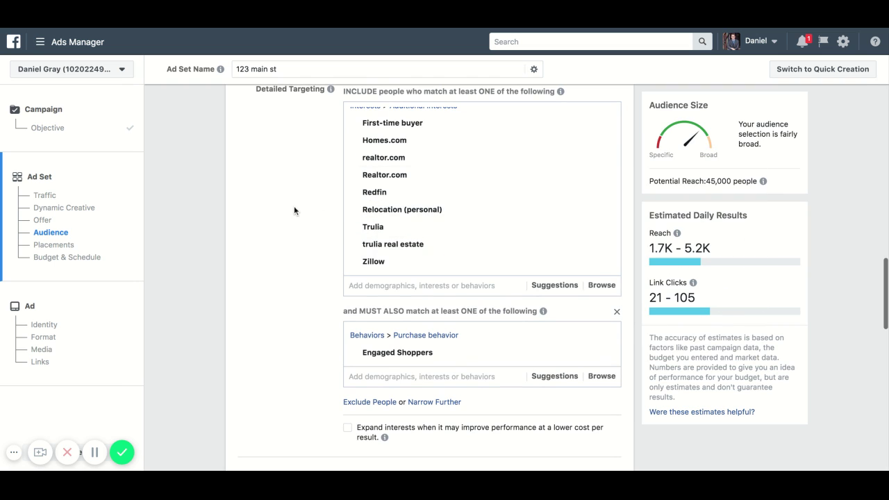
scroll(293, 206, "down", 3)
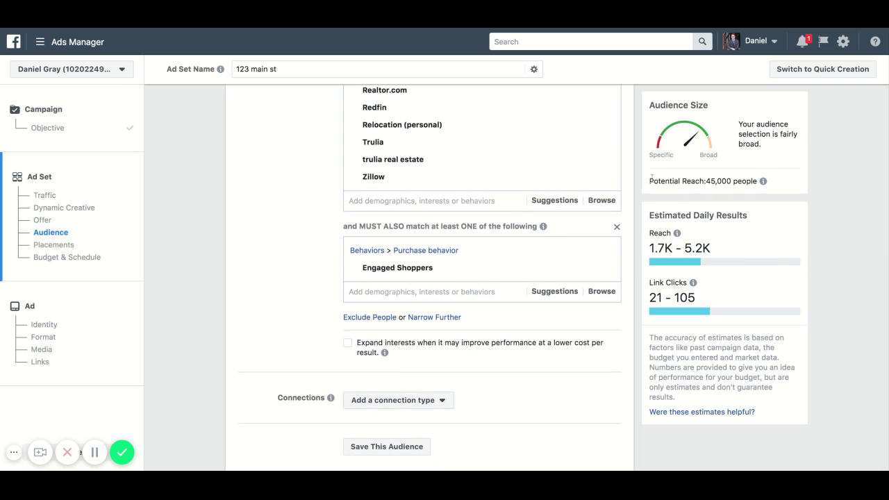
left_click_drag(651, 180, 757, 182)
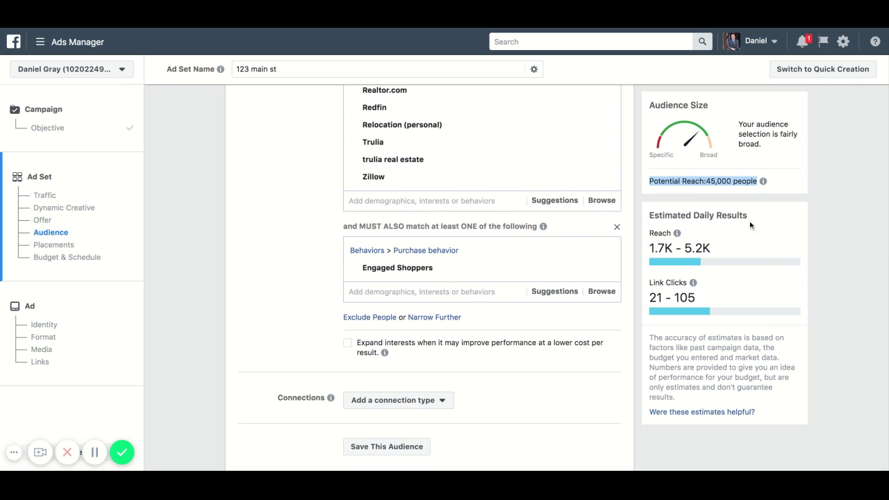
left_click(730, 186)
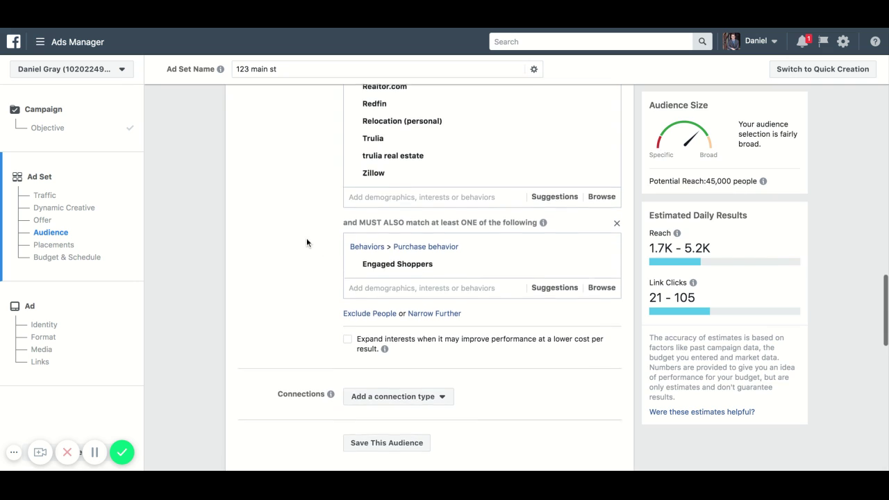
scroll(306, 239, "down", 5)
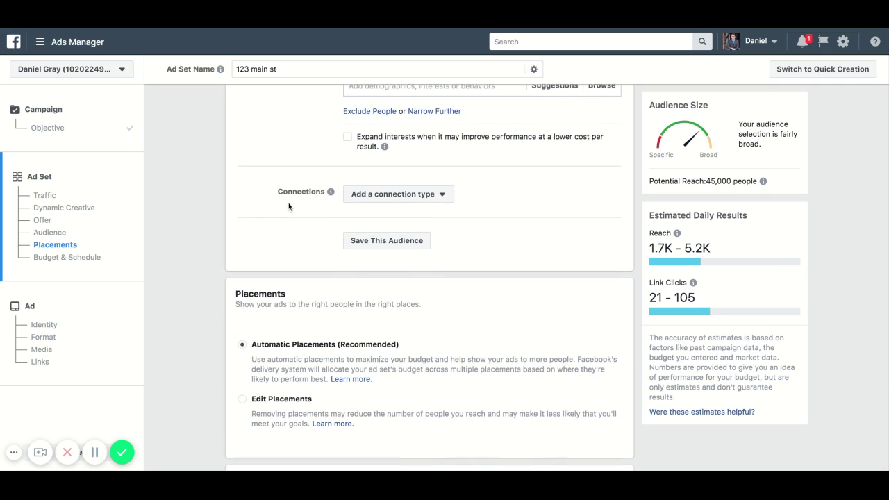
- Switch to manual placements and remove all Messenger and Audience Network placements
scroll(289, 206, "down", 3)
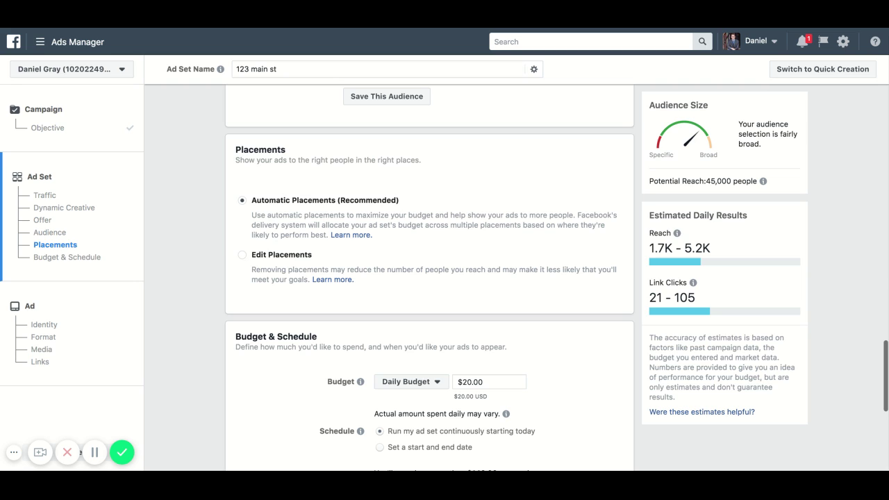
left_click(242, 255)
scroll(219, 246, "down", 3)
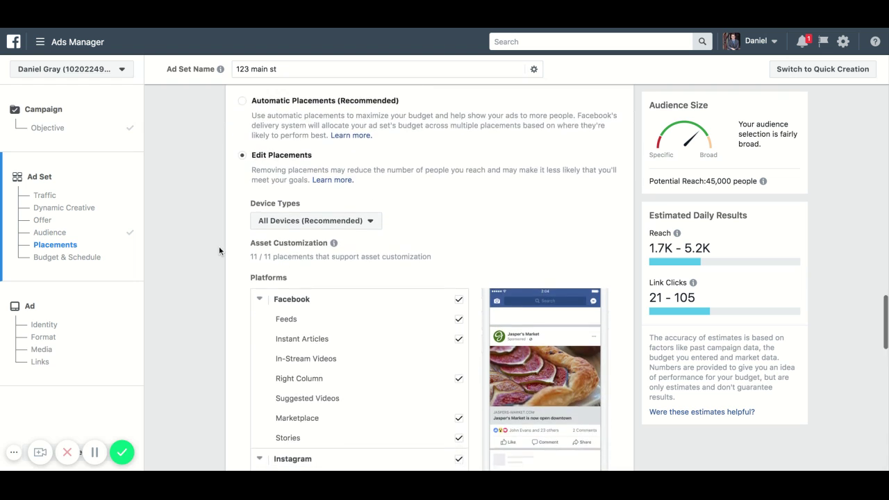
scroll(219, 246, "down", 3)
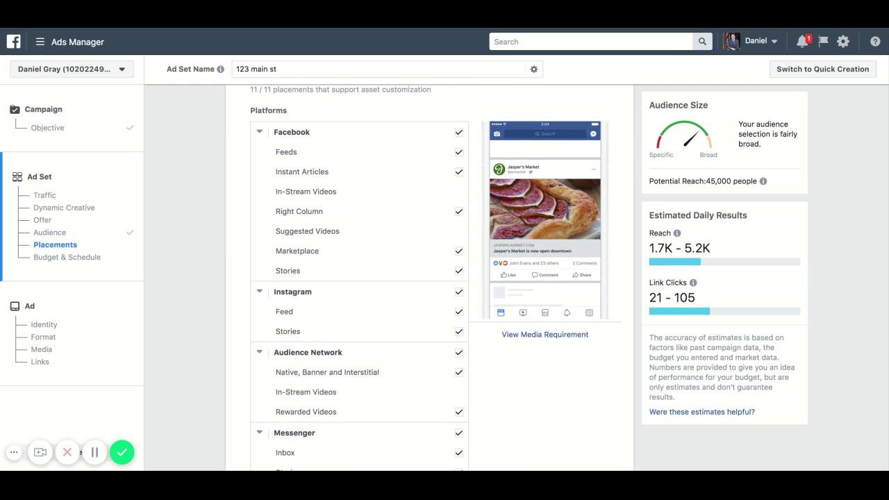
scroll(307, 167, "down", 1)
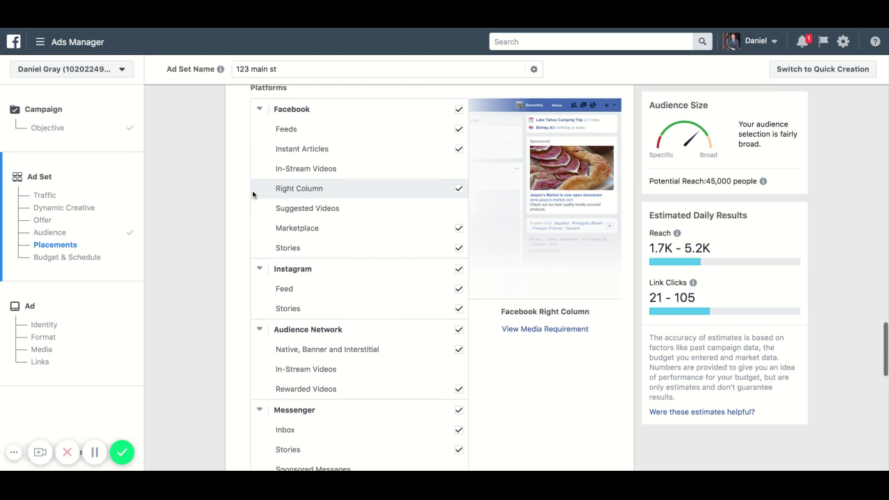
scroll(291, 202, "down", 2)
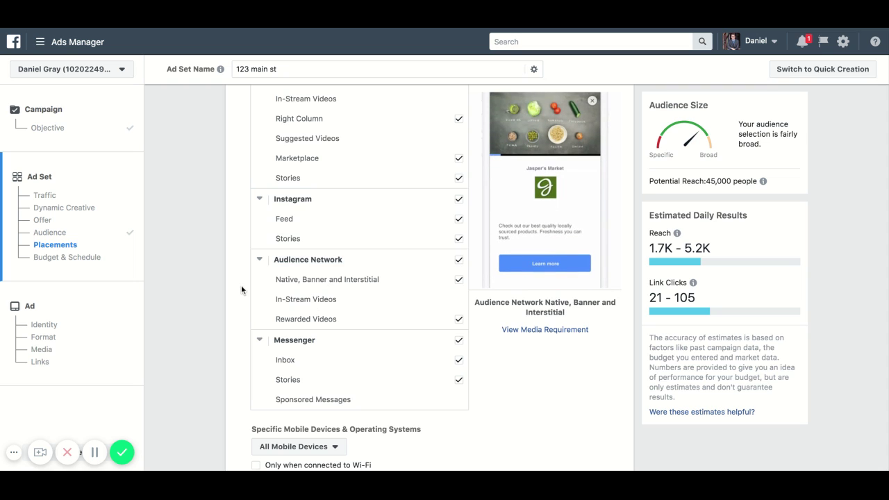
scroll(294, 346, "down", 1)
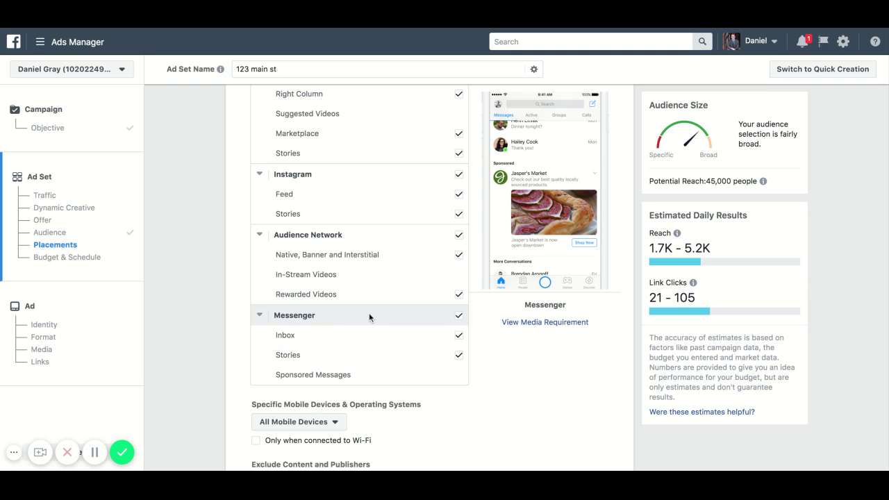
left_click(459, 316)
scroll(425, 323, "up", 1)
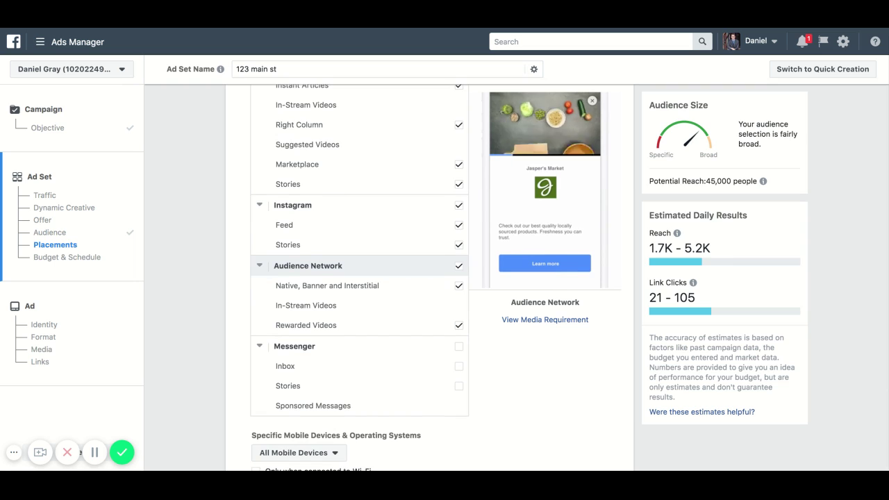
left_click(459, 266)
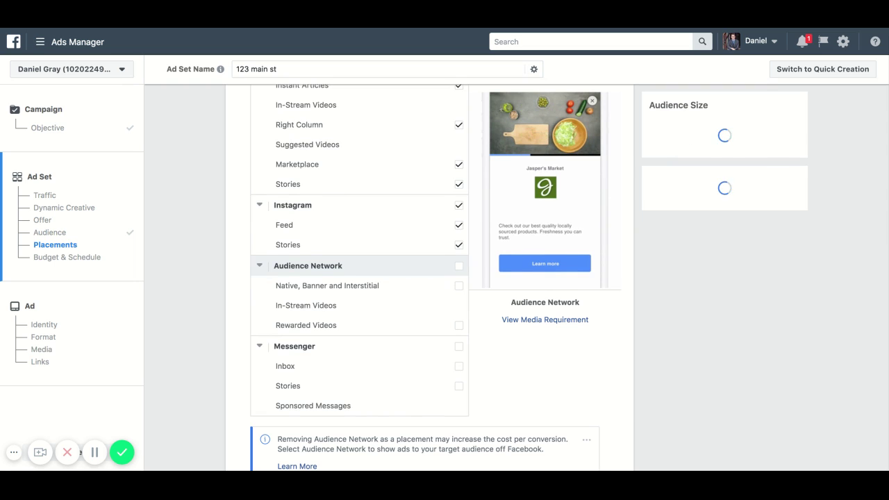
- Remove Instagram and the Facebook Stories, Marketplace, Right Column and Instant Articles placements
scroll(433, 285, "up", 1)
scroll(432, 283, "up", 2)
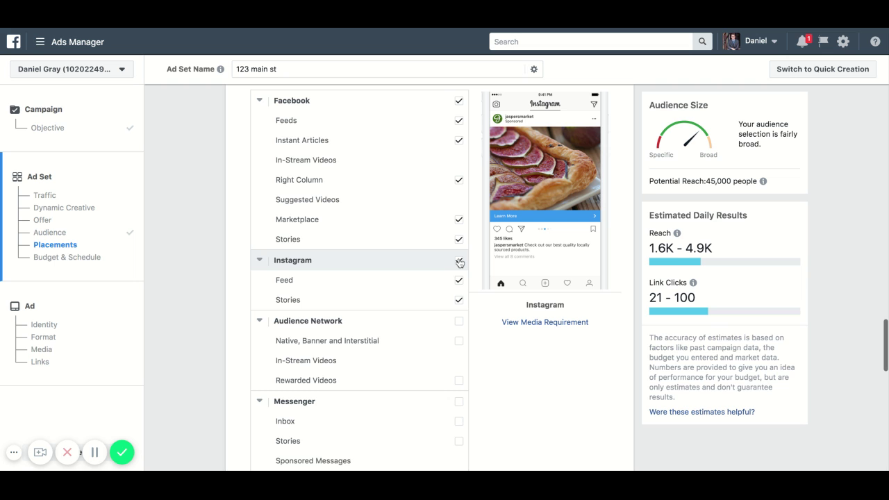
left_click(458, 259)
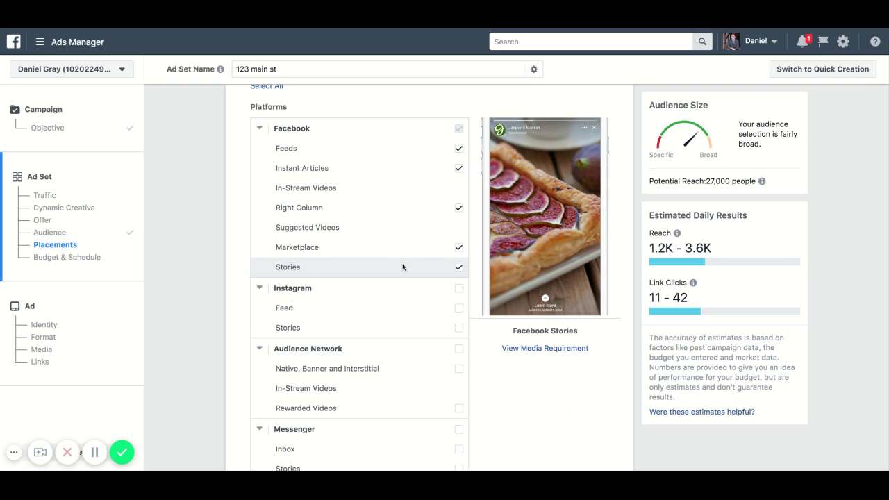
left_click(458, 267)
left_click(459, 248)
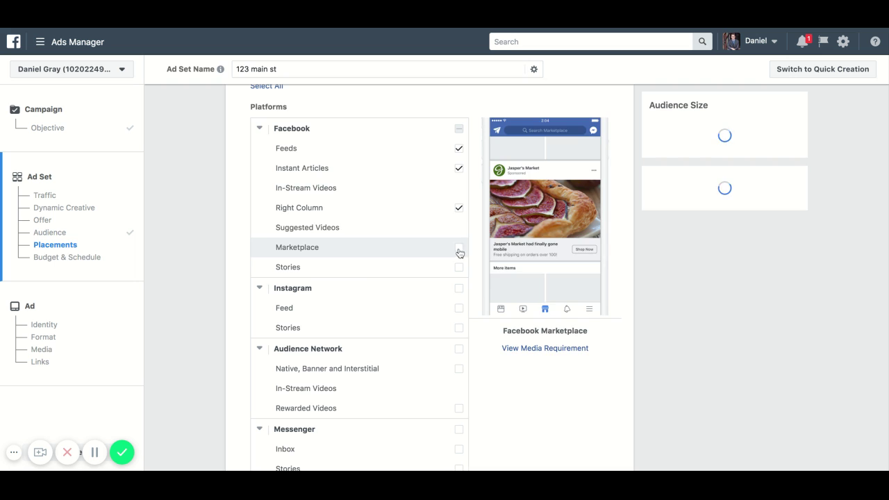
left_click(458, 208)
left_click(459, 169)
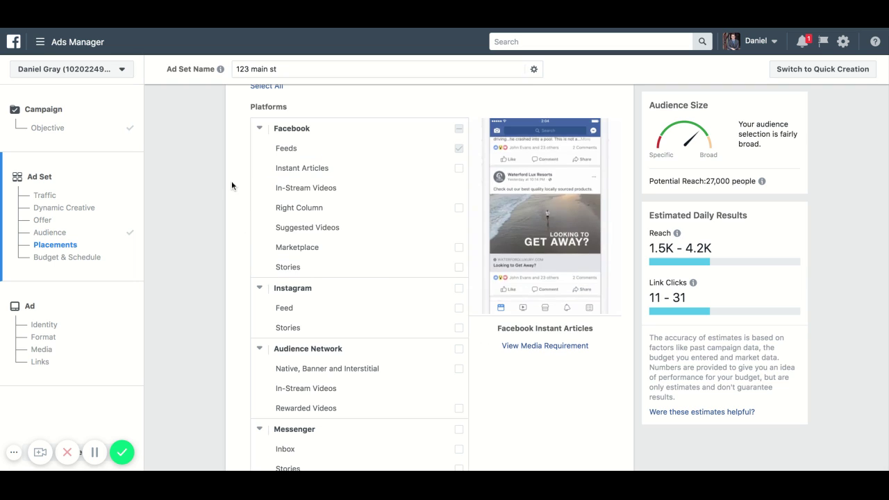
scroll(231, 181, "down", 3)
scroll(231, 181, "down", 8)
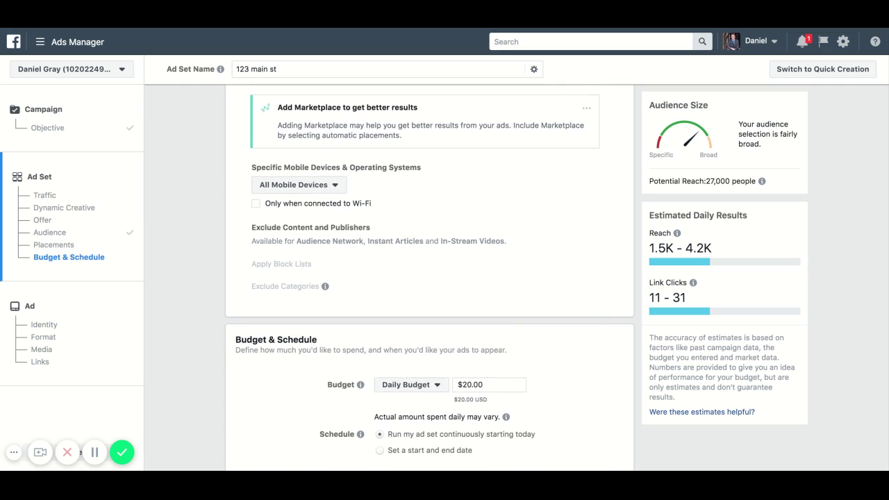
left_click(316, 183)
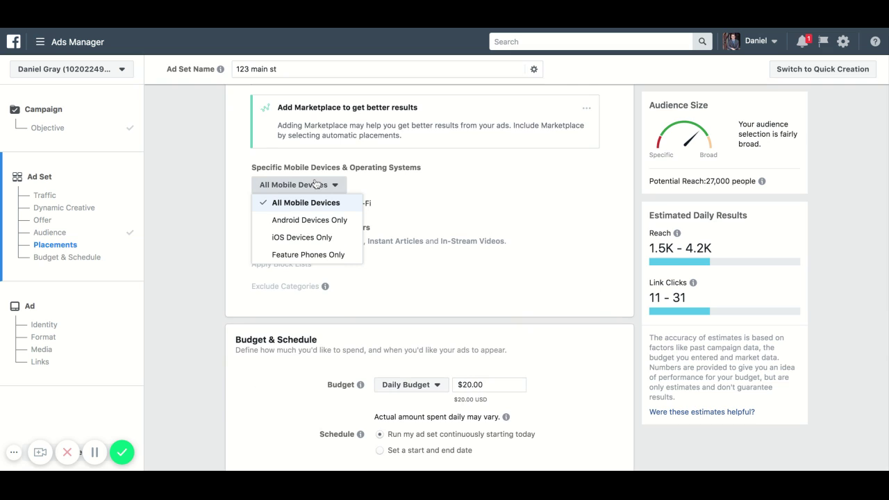
left_click(241, 179)
scroll(241, 182, "down", 1)
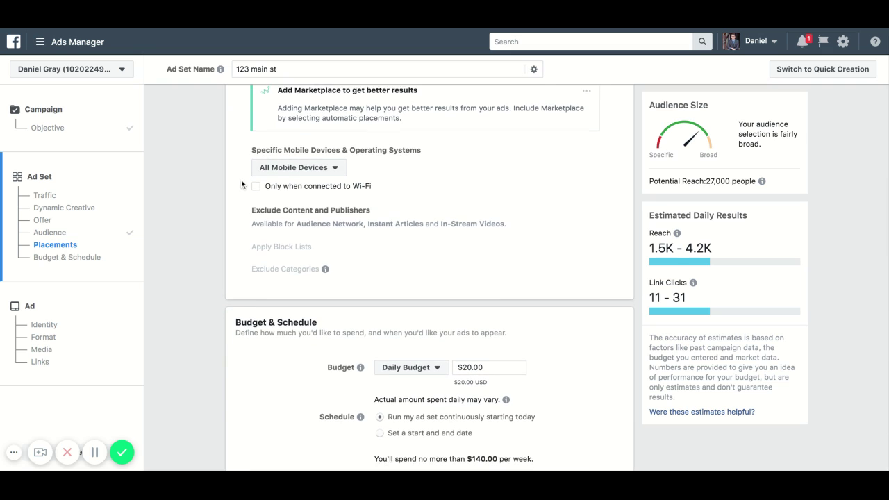
left_click(255, 182)
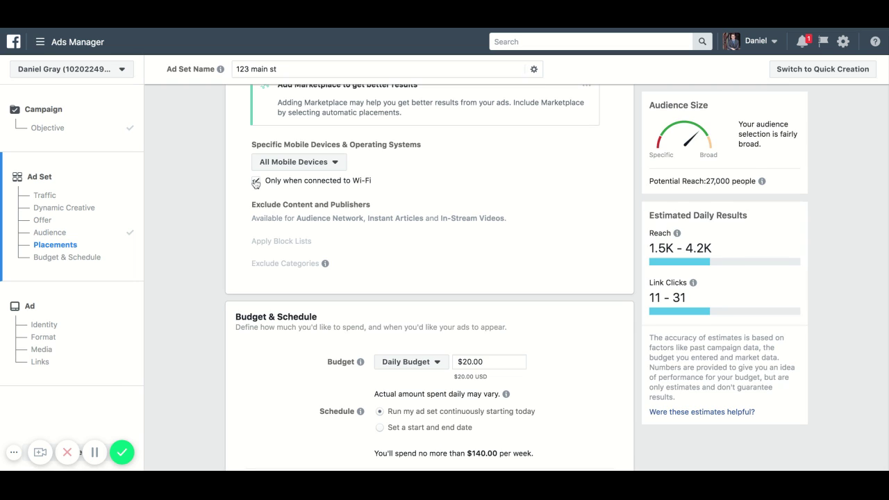
left_click(256, 181)
scroll(229, 180, "down", 3)
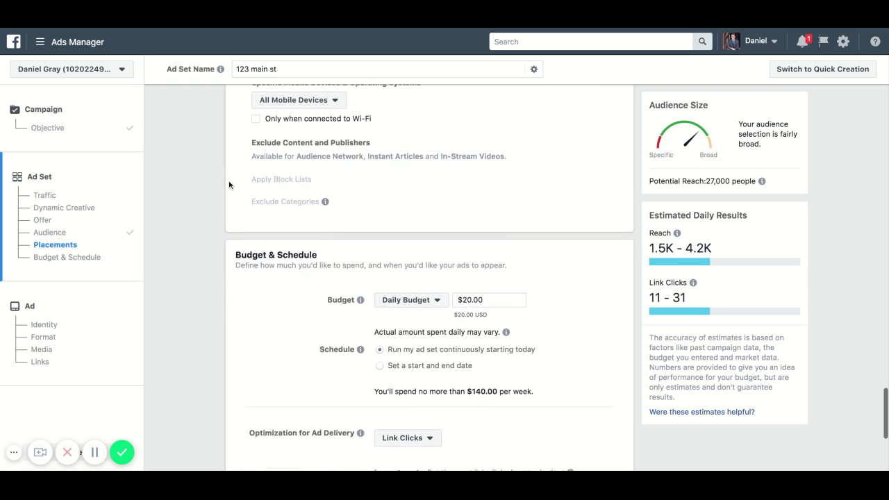
scroll(229, 185, "down", 4)
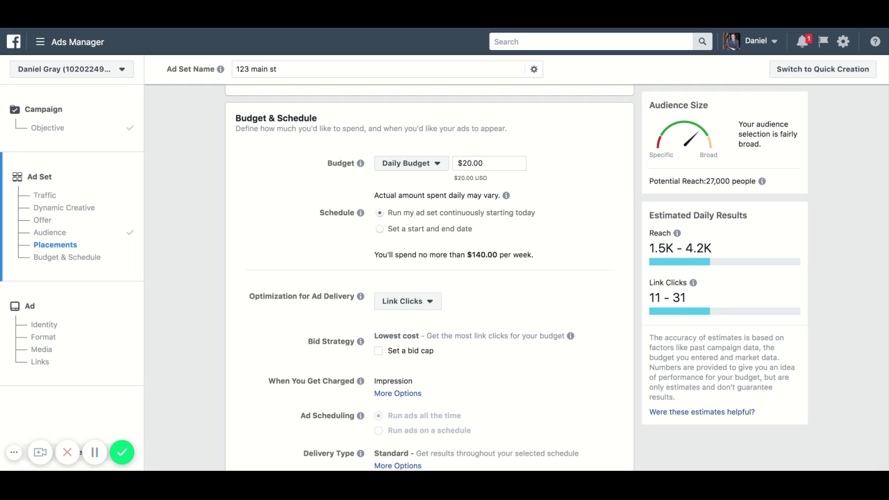
- Keep the budget type as Daily Budget and lower the amount from $20.00 to $5.00
left_click(430, 165)
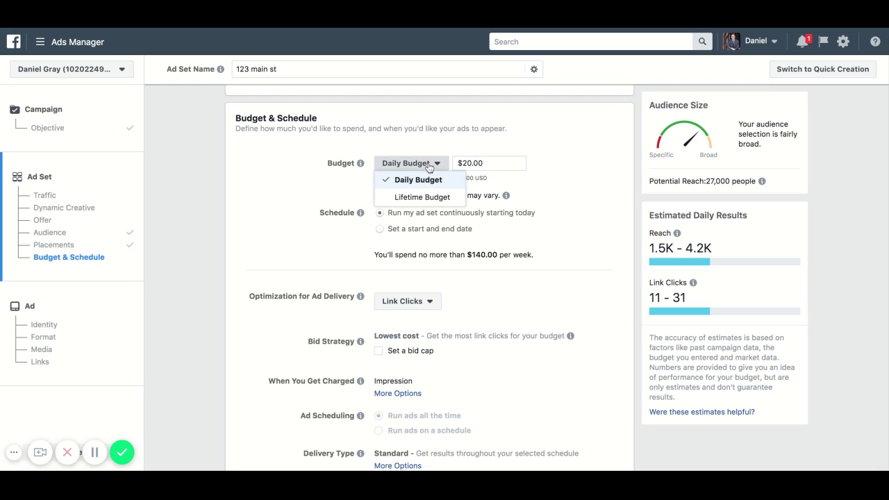
left_click(355, 191)
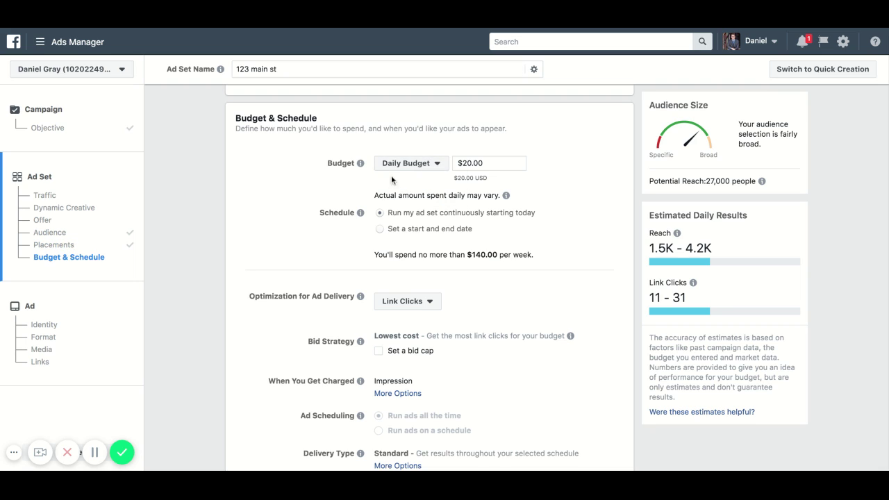
left_click(472, 163)
key("BackSpace")
key("BackSpace")
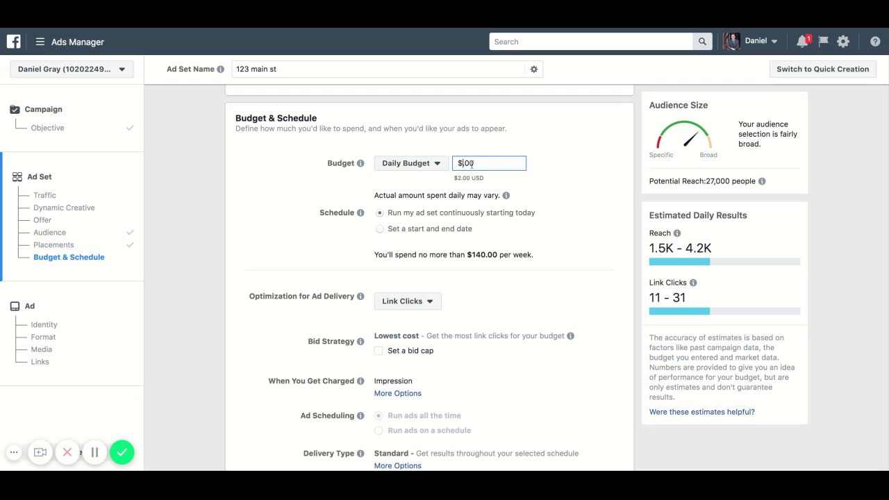
type("5")
left_click(580, 165)
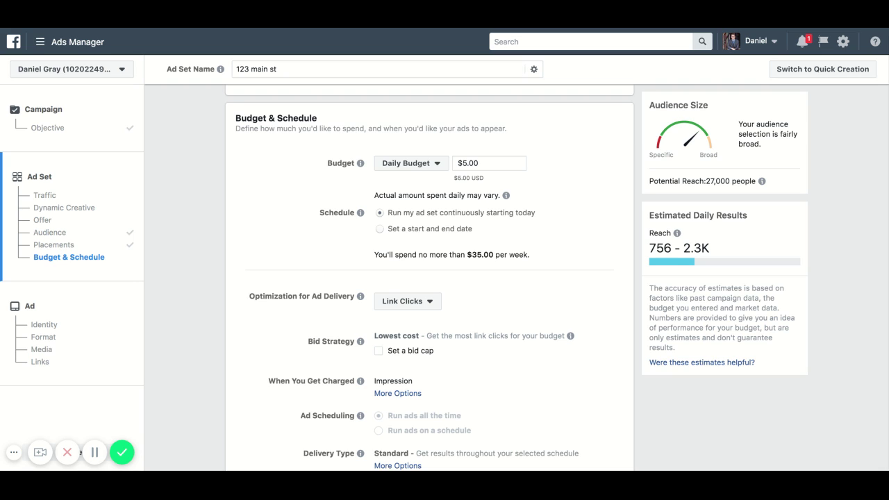
left_click(437, 165)
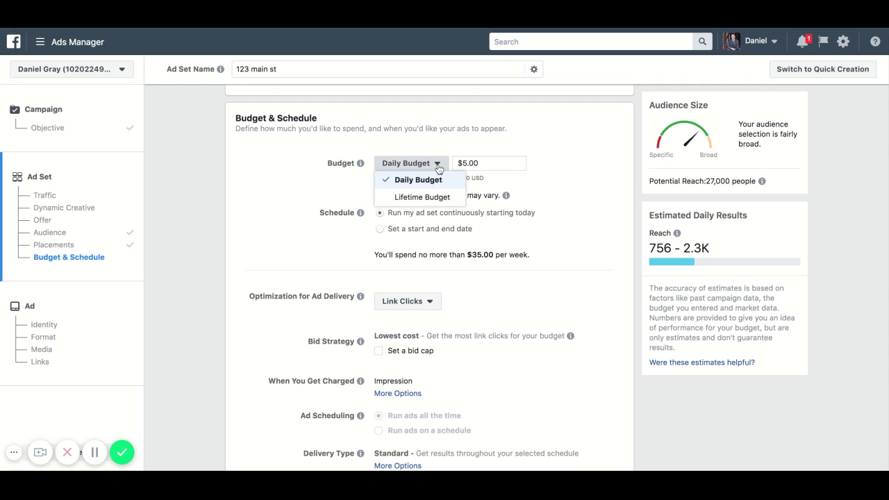
- Switch to a Lifetime Budget scheduled from April 8 to April 15, 2019
left_click(423, 199)
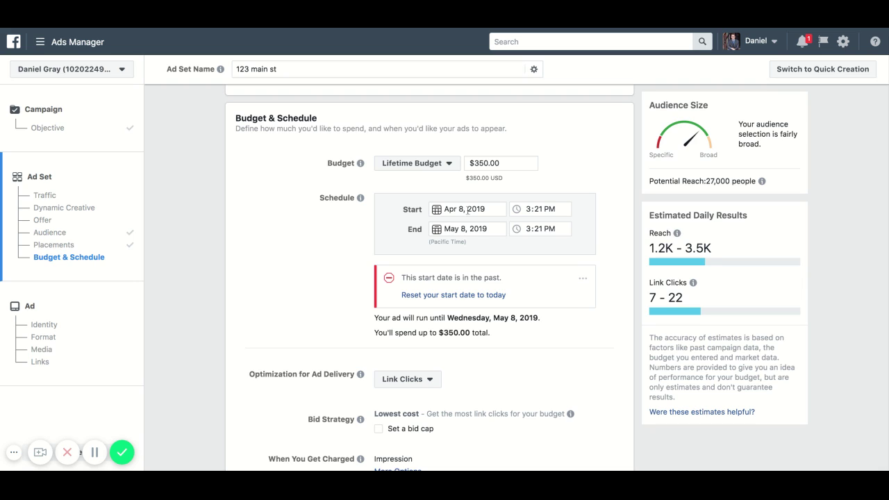
left_click(468, 210)
left_click(464, 280)
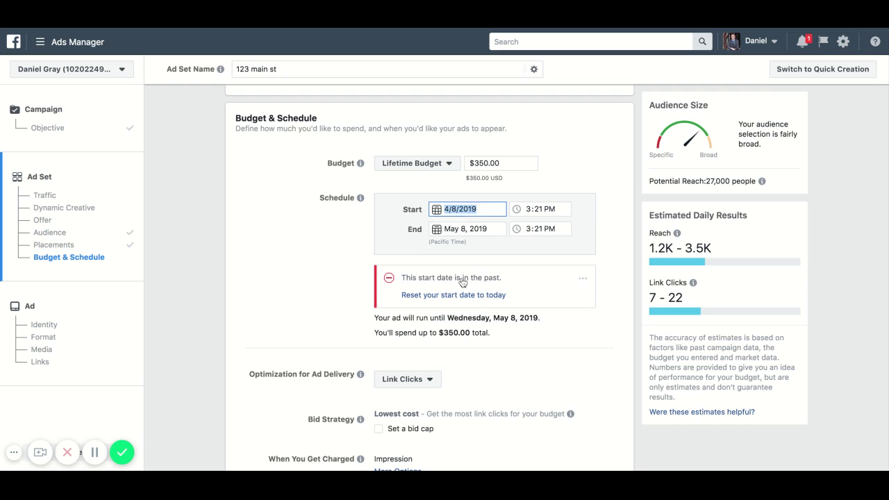
left_click(475, 230)
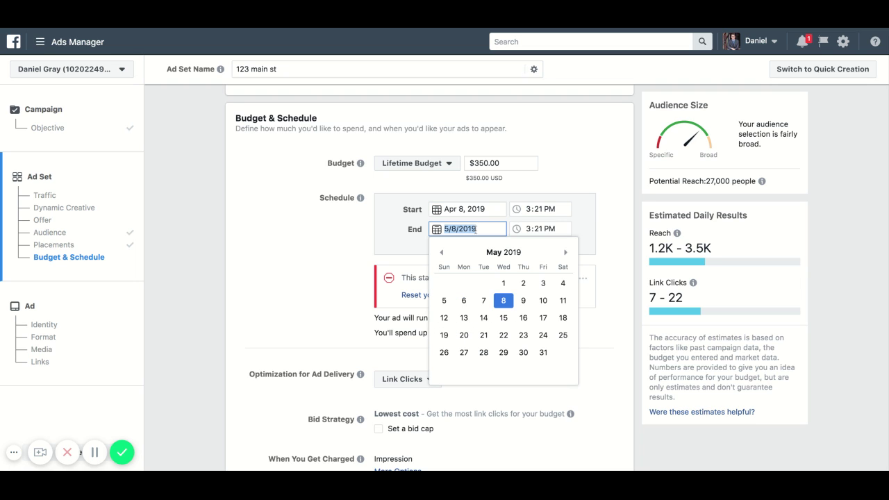
left_click(442, 253)
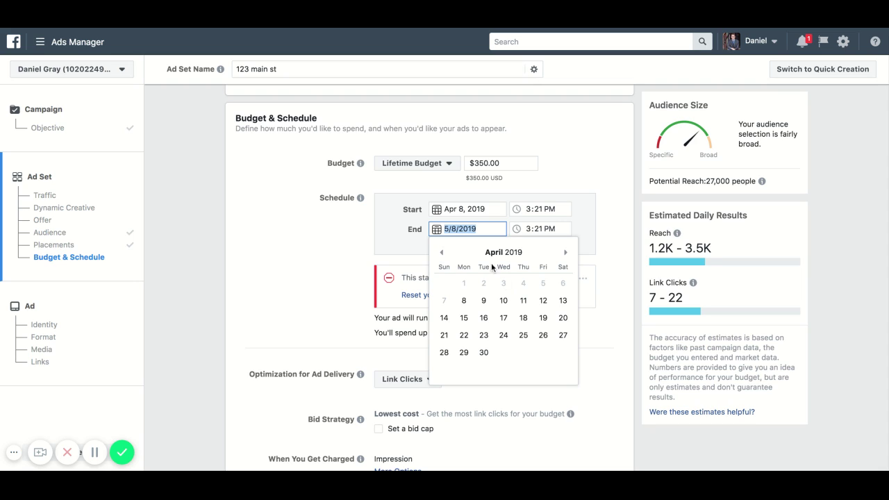
left_click(463, 317)
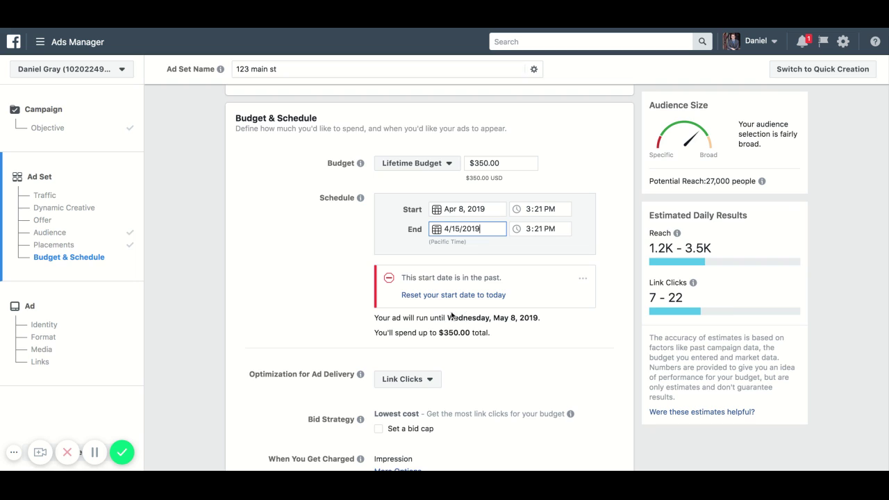
left_click(385, 219)
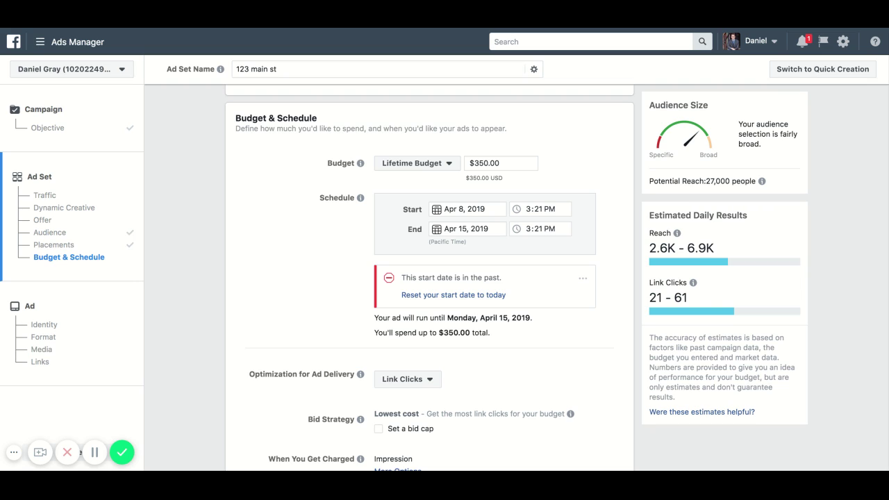
- Reduce the lifetime budget amount from $350.00 to $35.00
left_click(489, 164)
key("BackSpace")
key("BackSpace")
key("BackSpace")
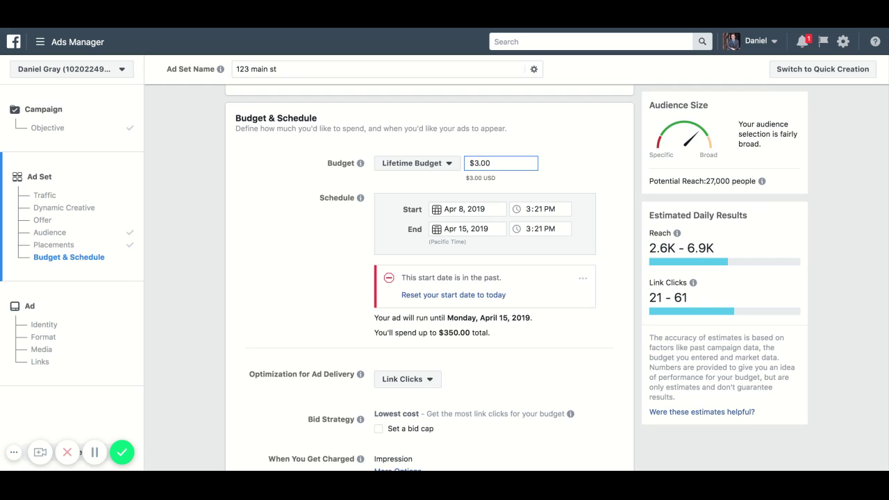
left_click(440, 164)
left_click(324, 188)
left_click(487, 162)
key("BackSpace")
left_click(578, 173)
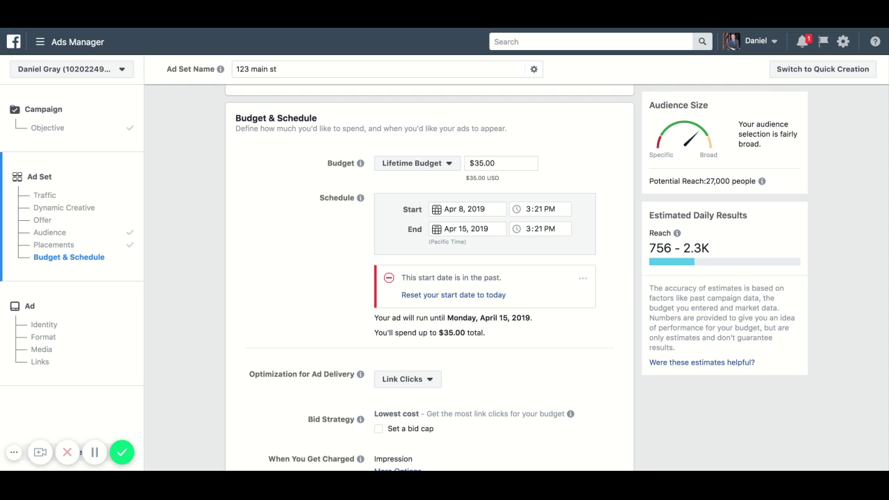
scroll(429, 278, "up", 12)
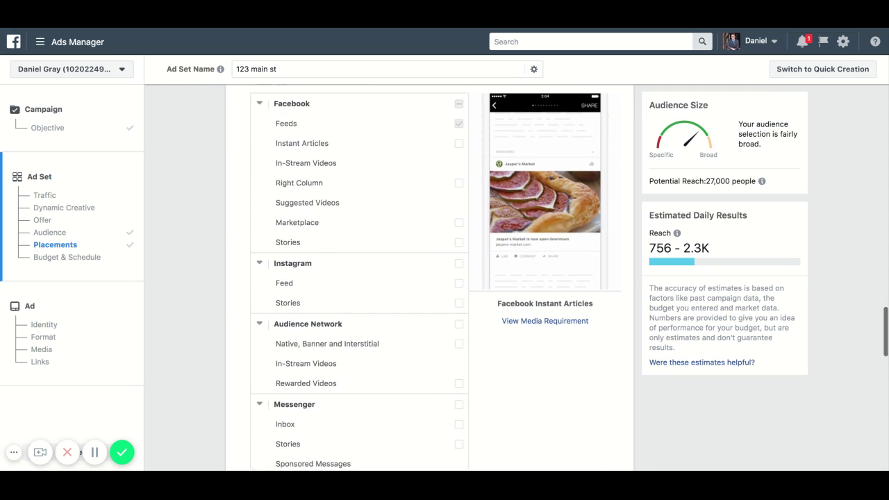
scroll(486, 184, "up", 8)
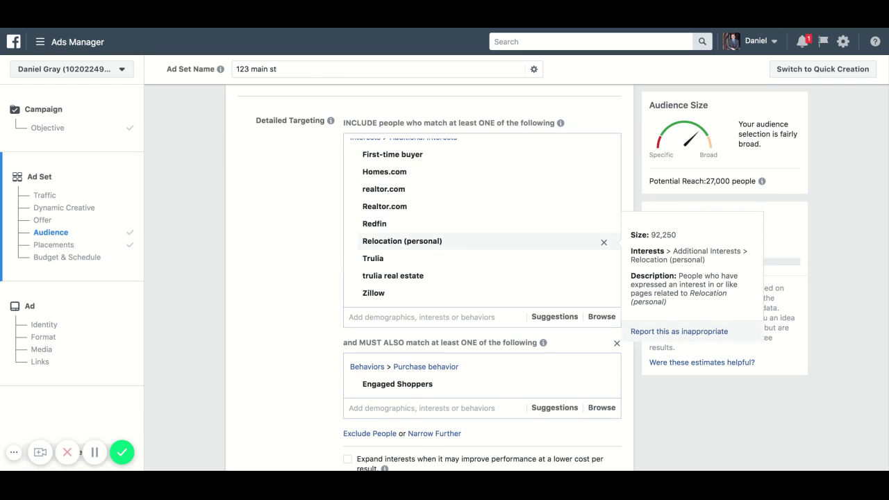
scroll(324, 239, "down", 2)
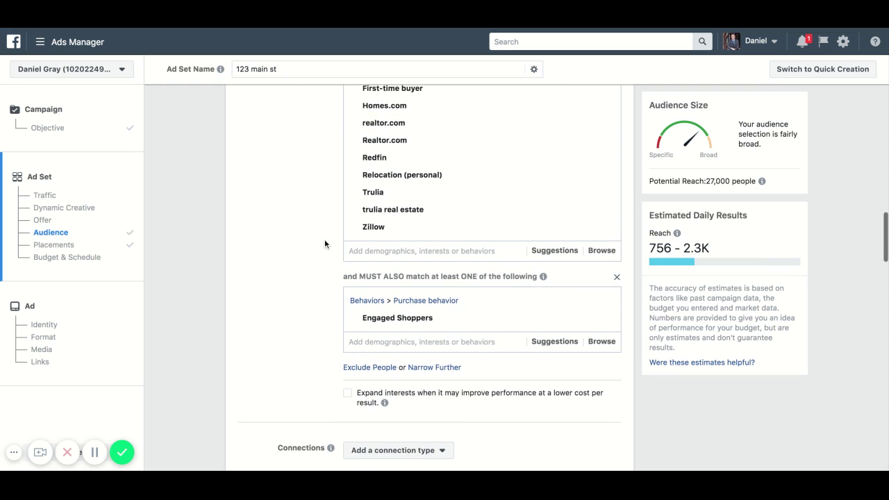
scroll(324, 239, "down", 2)
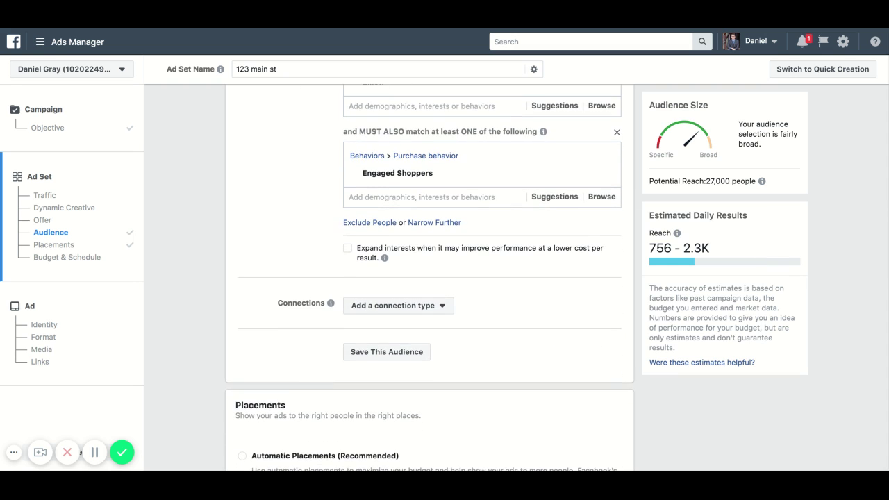
scroll(430, 278, "down", 6)
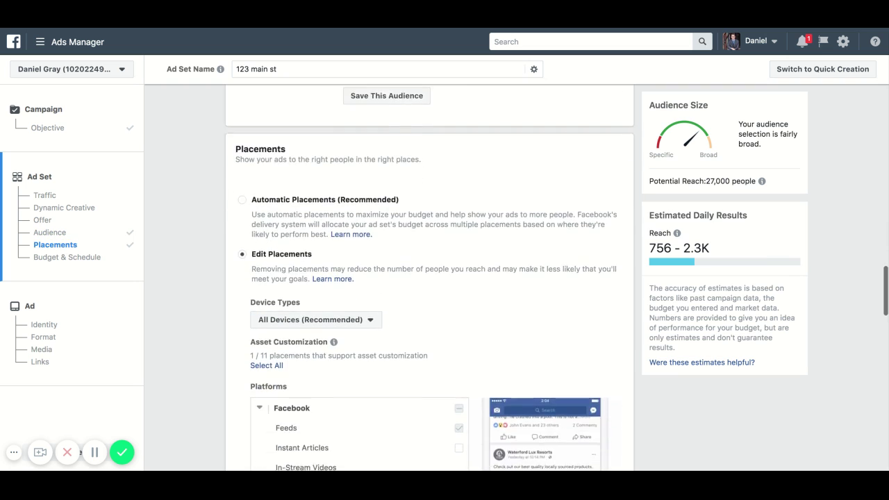
scroll(429, 277, "down", 10)
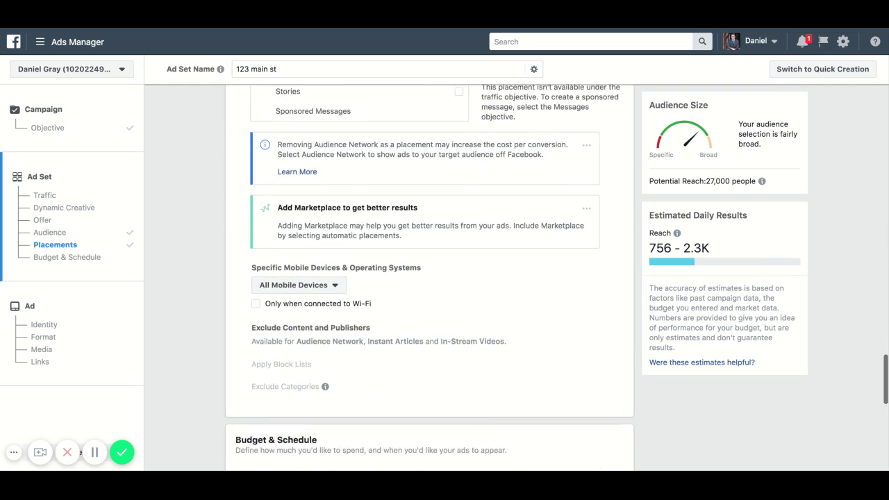
scroll(408, 278, "down", 2)
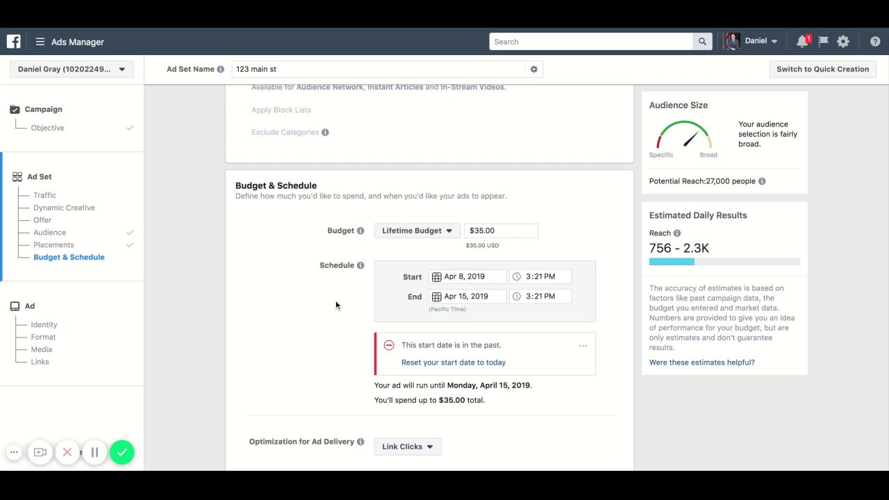
scroll(335, 300, "down", 1)
scroll(335, 304, "down", 1)
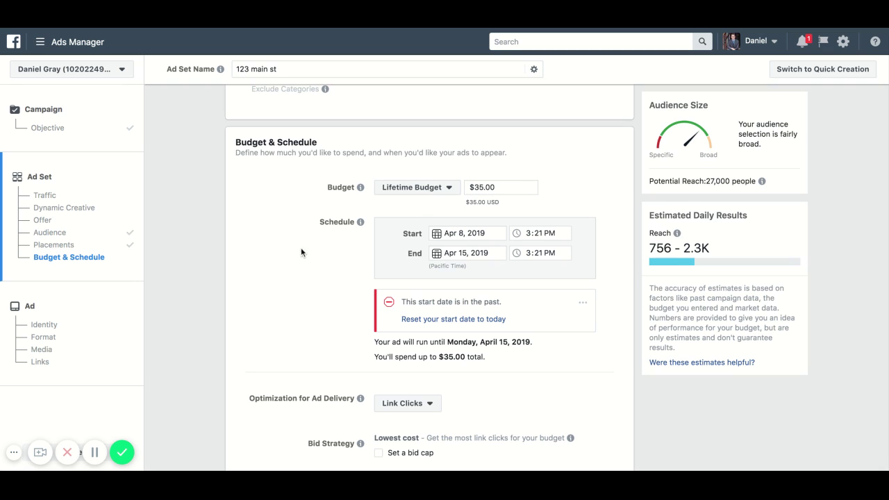
- Switch the budget back to a Daily Budget of $5.00
left_click(423, 189)
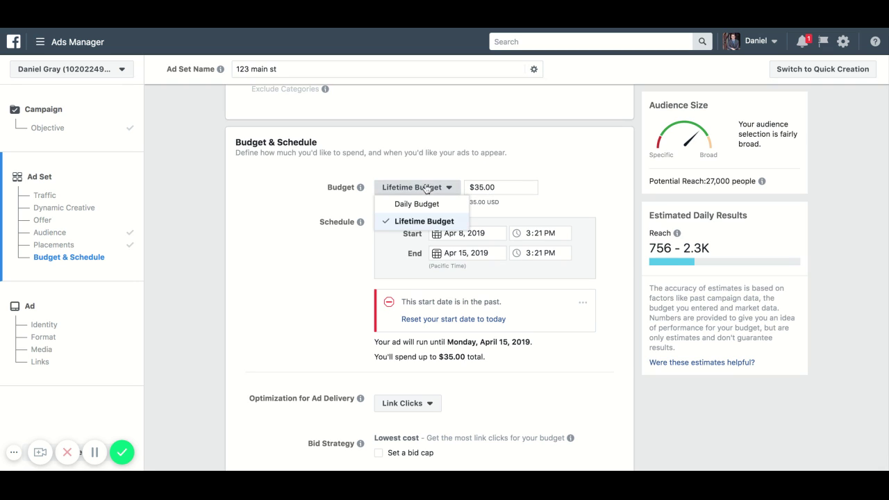
left_click(425, 202)
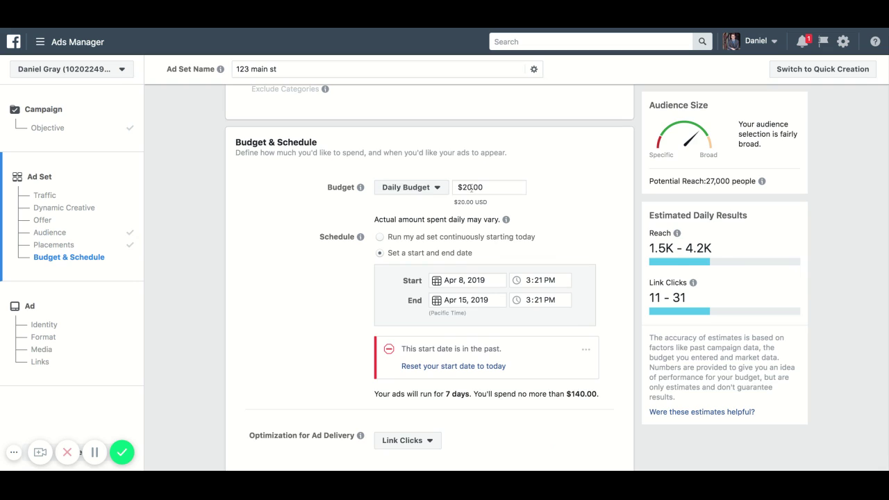
left_click(471, 188)
key("BackSpace")
key("BackSpace")
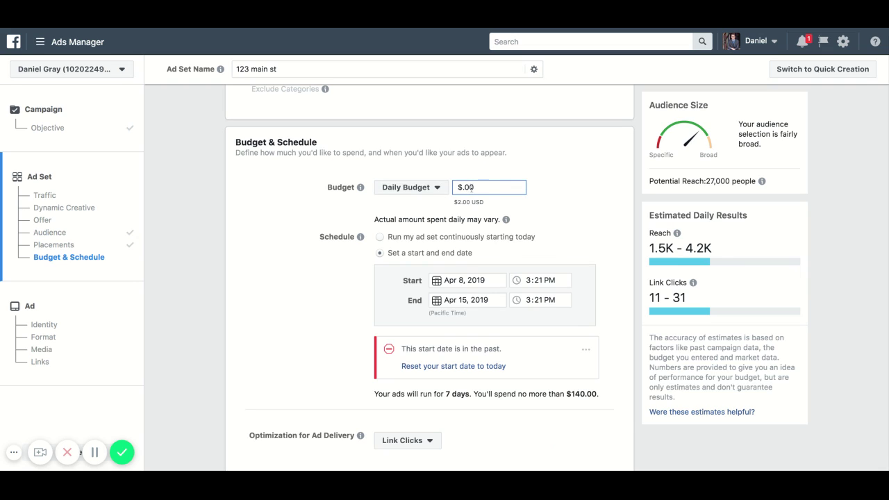
type("5")
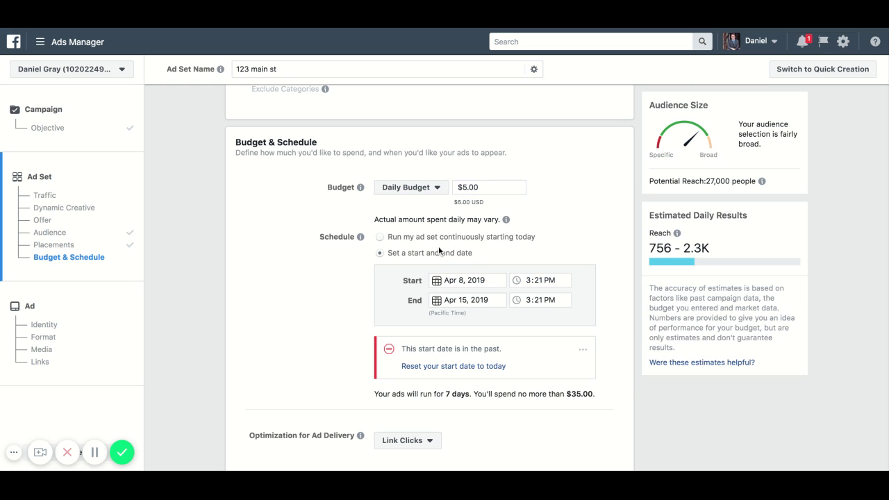
- Run the ad set continuously starting today and continue to the Ad step
left_click(381, 236)
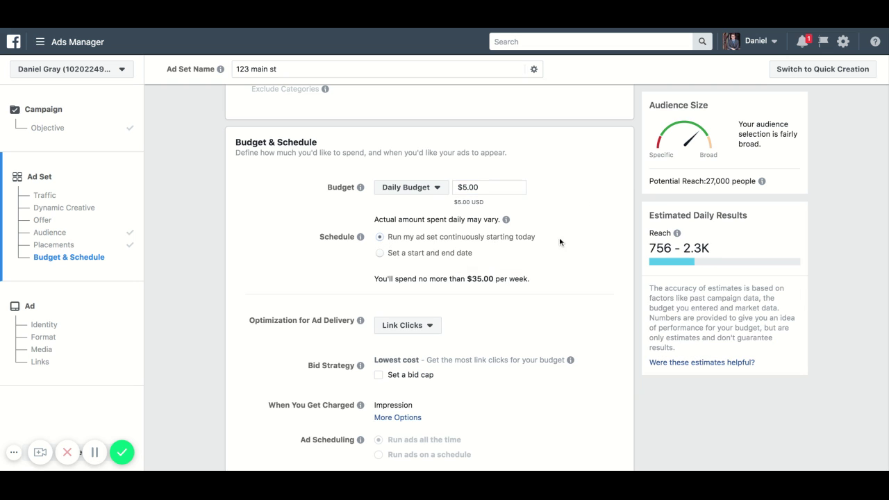
scroll(598, 232, "down", 1)
scroll(469, 293, "down", 1)
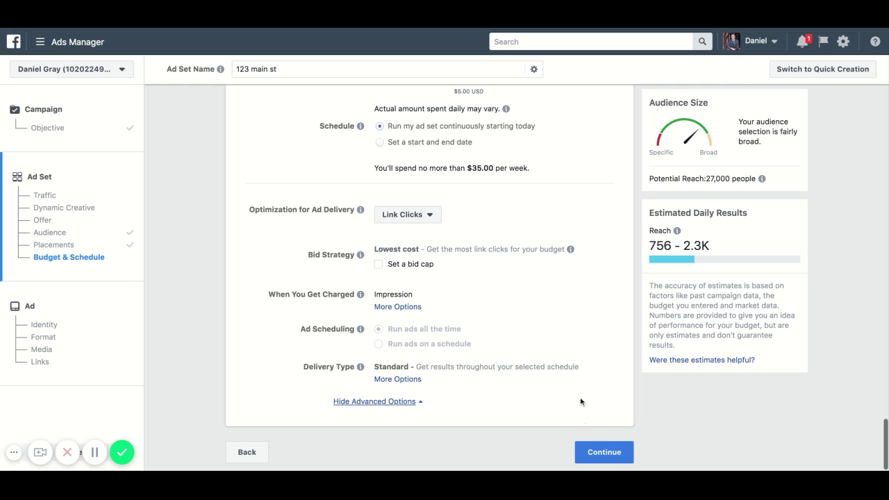
left_click(596, 453)
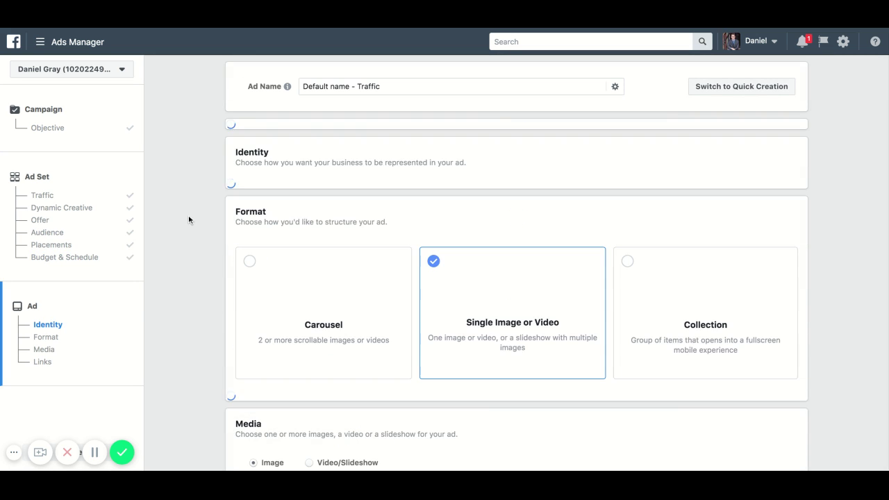